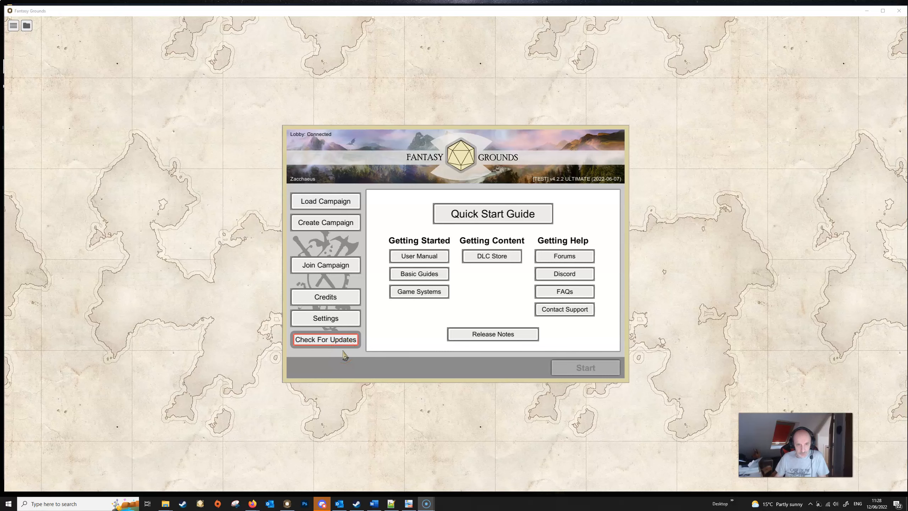
# Step: Open the updater's advanced settings, keep the Build Channel on Test, save, and run the update
pyautogui.click(318, 318)
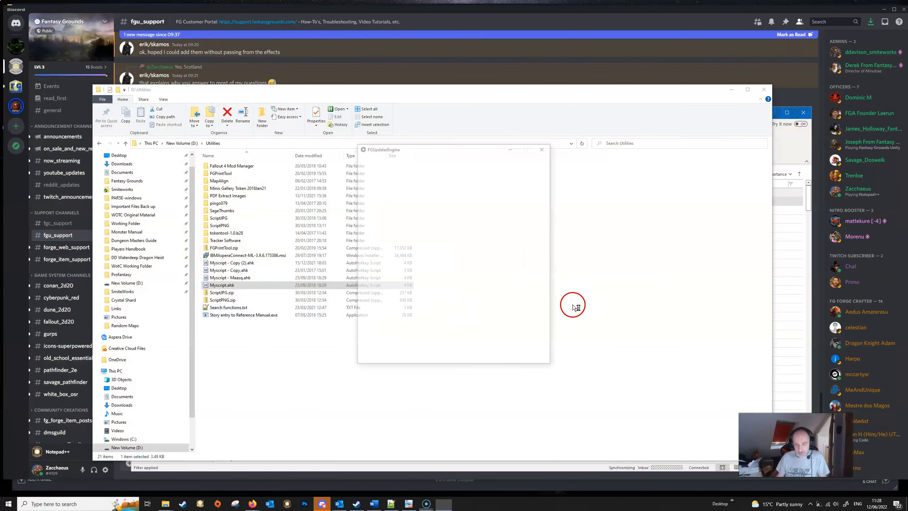
pyautogui.click(477, 209)
pyautogui.click(432, 294)
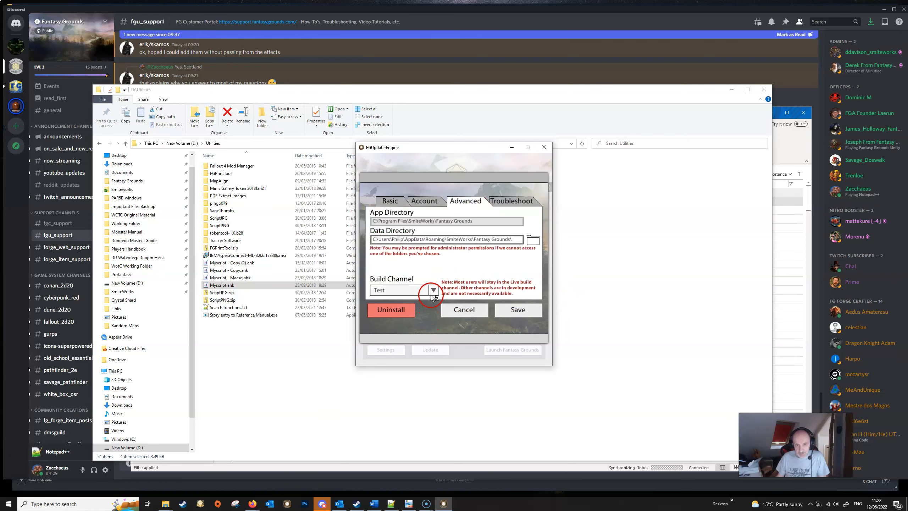
pyautogui.click(434, 291)
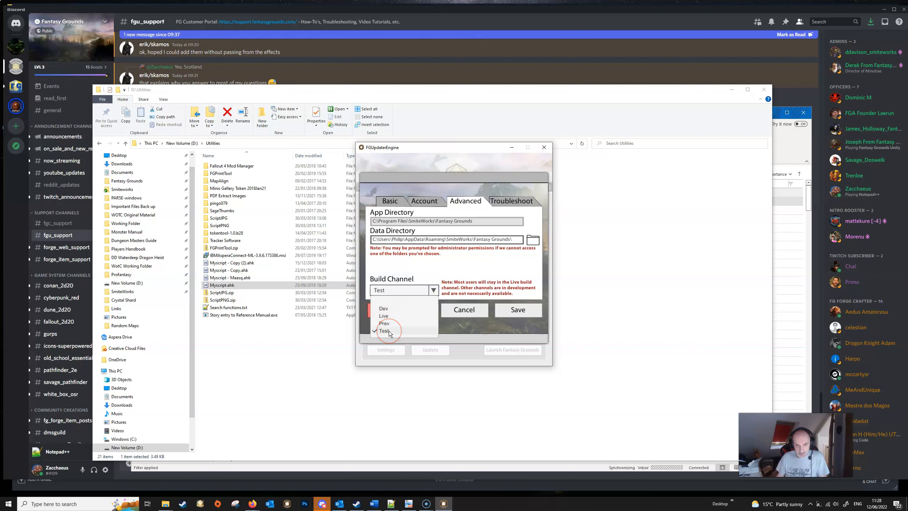
pyautogui.click(433, 290)
pyautogui.click(511, 313)
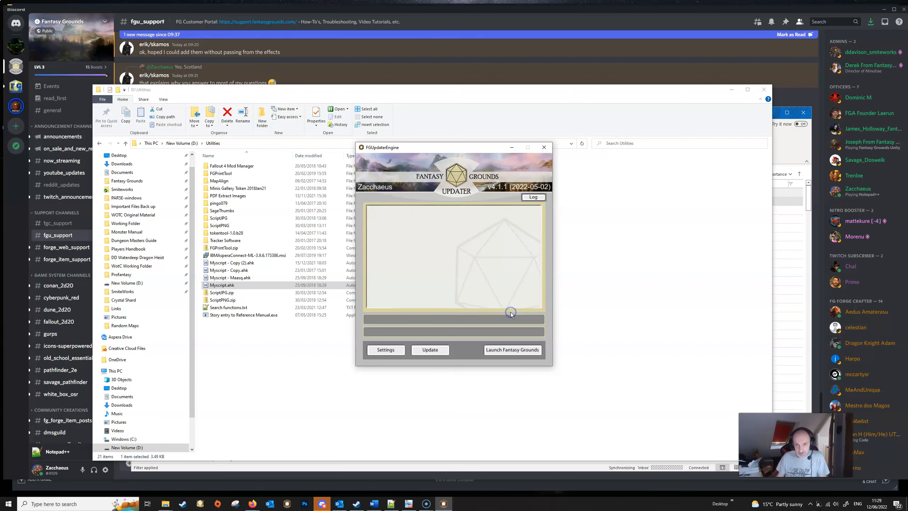
pyautogui.click(430, 350)
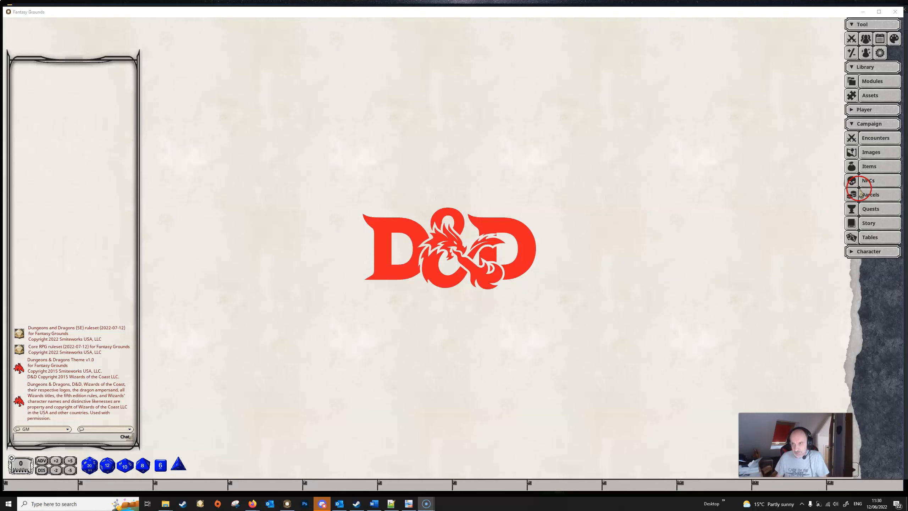
# Step: Open the campaign's NPC list and start a text import for a new NPC
pyautogui.click(872, 181)
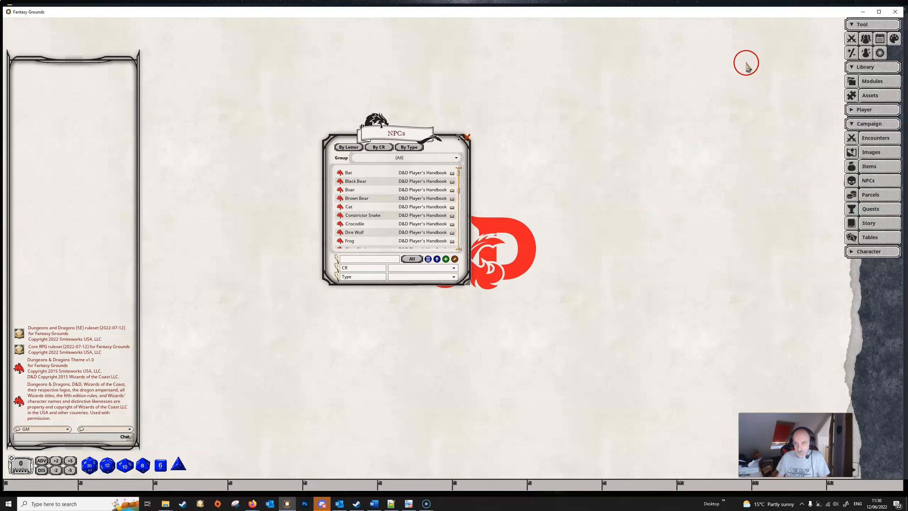
pyautogui.click(428, 259)
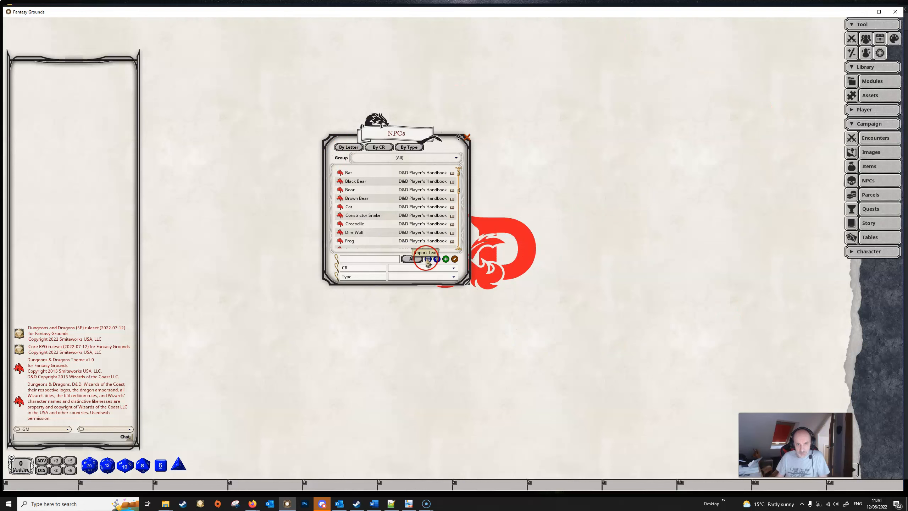
pyautogui.click(426, 260)
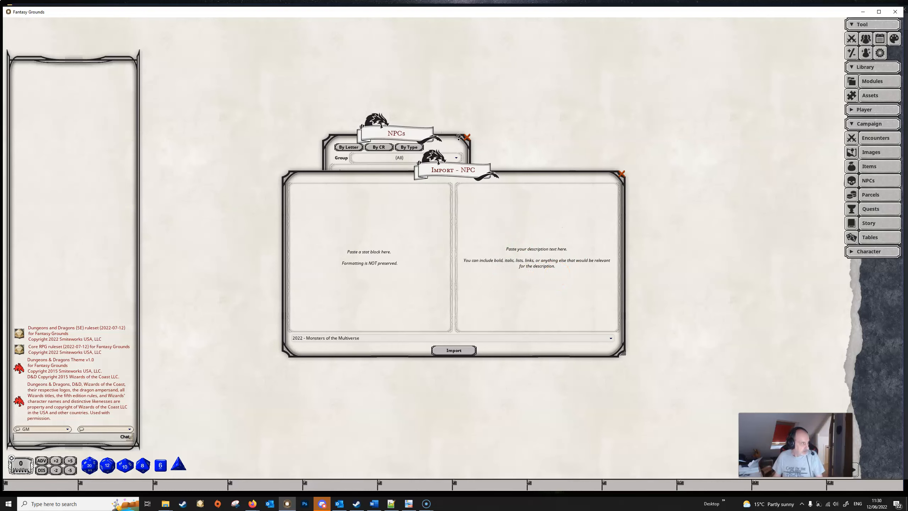
# Step: Copy the Barbed Devil stat block from the Notepad++ document into the stat block area of the NPC import
pyautogui.hotkey('alt', 'Tab')
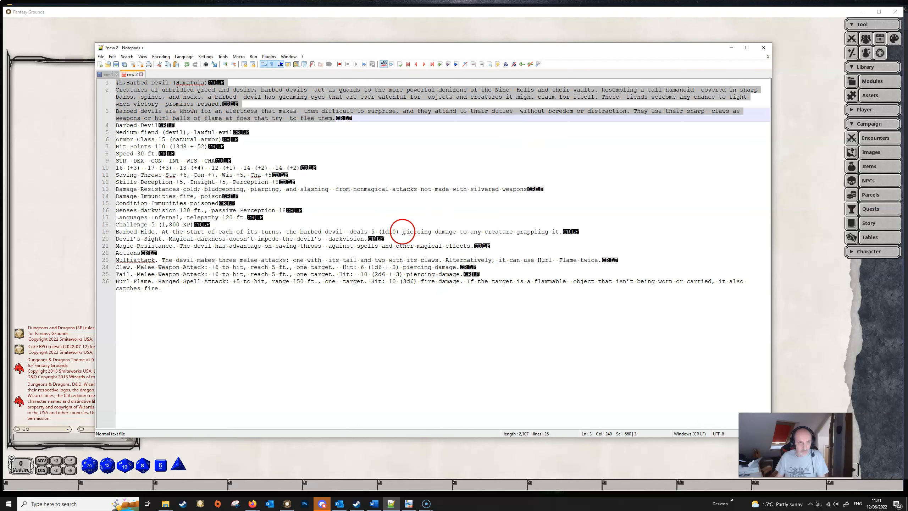
pyautogui.moveTo(117, 126); pyautogui.dragTo(248, 288)
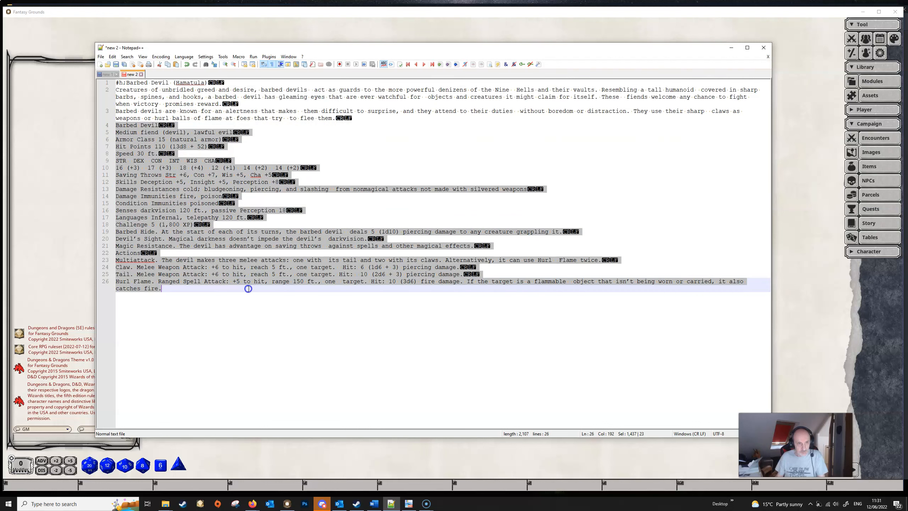
pyautogui.moveTo(487, 48); pyautogui.dragTo(0, 107)
pyautogui.click(323, 202)
pyautogui.hotkey('ctrl', 'v')
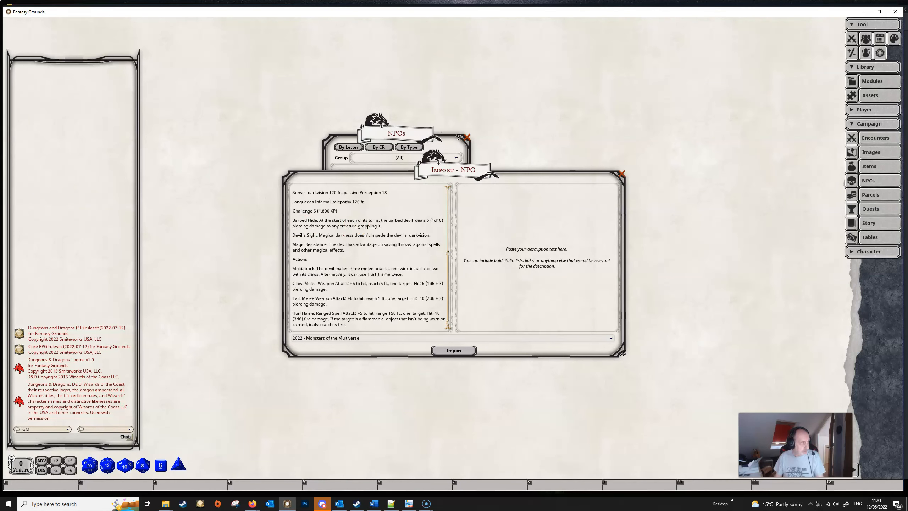
# Step: Copy the Barbed Devil (Hamatula) heading and description from Notepad++ into the description area, and import the NPC
pyautogui.hotkey('alt', 'Tab')
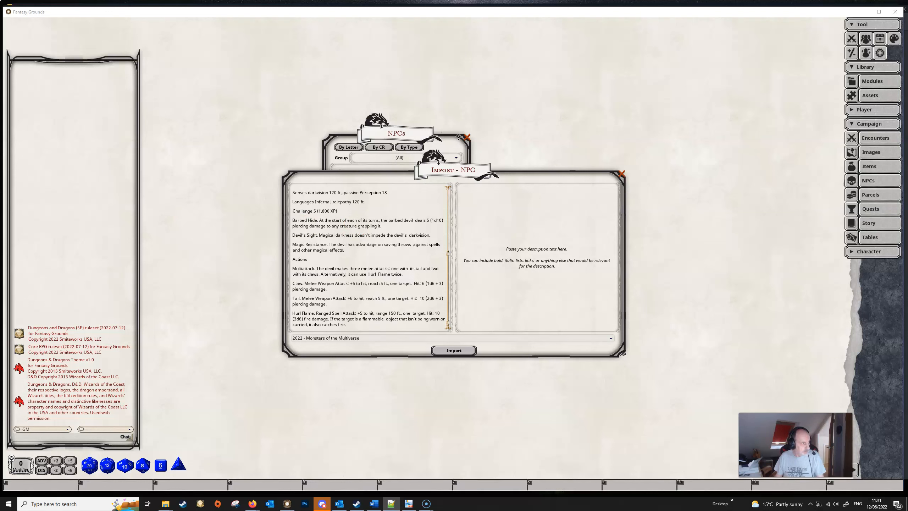
pyautogui.click(527, 258)
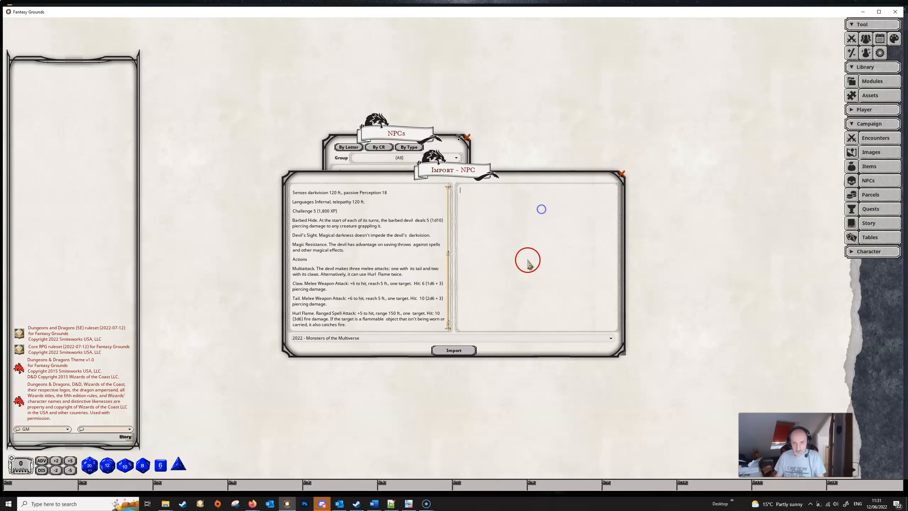
pyautogui.write('#h;Barbed Devil (Hamatula) Creatures of unbridled greed and desire, barbed devils act as guards to the more powerful denizens of the Nine Hells and their vaults. Resembling a tall humanoid covered in sharp barbs, spines, and hooks, a barbed devil has gleaming eyes that are ever watchful for objects and creatures it might claim for itself. These fiends welcome any chance to fight when victory promises reward. Barbed devils are known for an alertness that makes them difficult to surprise, and they attend to their duties without boredom or distraction. They use their sharp claws as weapons or hurl balls of flame at foes that try to flee them.')
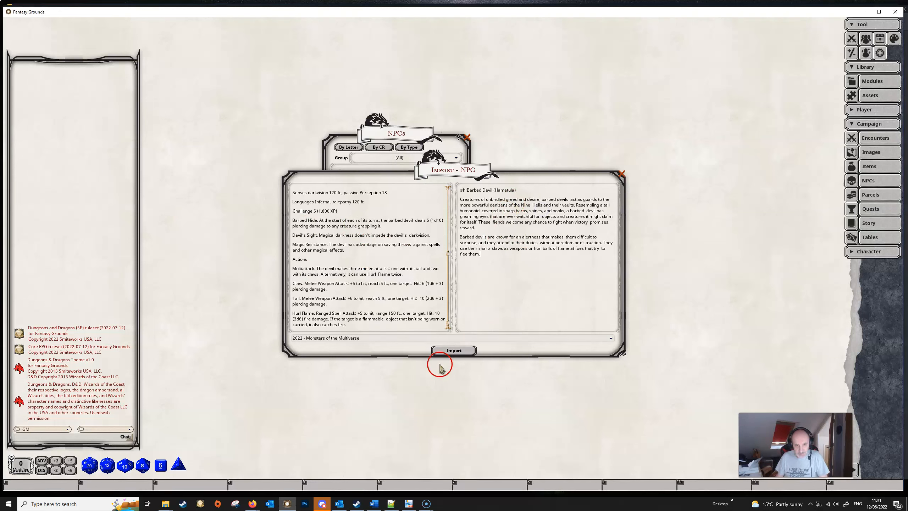
pyautogui.click(454, 350)
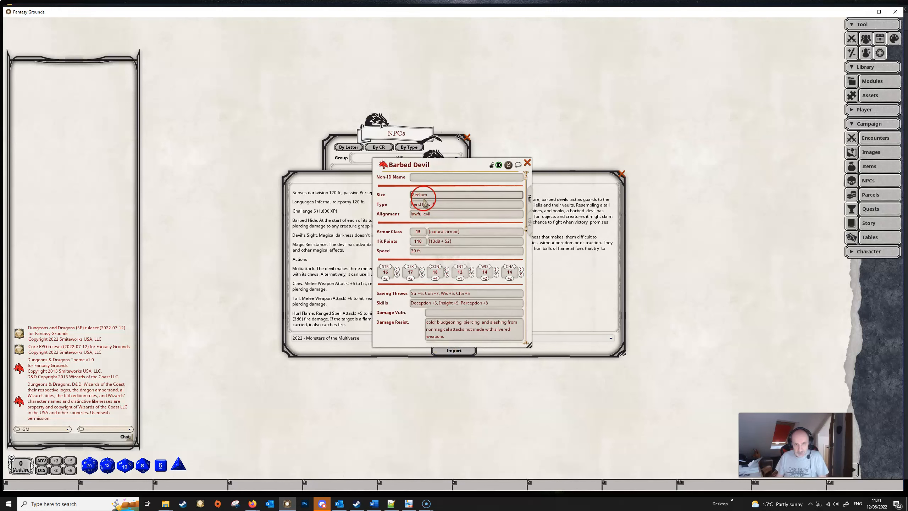
# Step: Examine the imported Barbed Devil record, including its statistics, traits and actions, and the formatted description and stat block
pyautogui.scroll(-2, 433, 222)
pyautogui.scroll(-4, 434, 226)
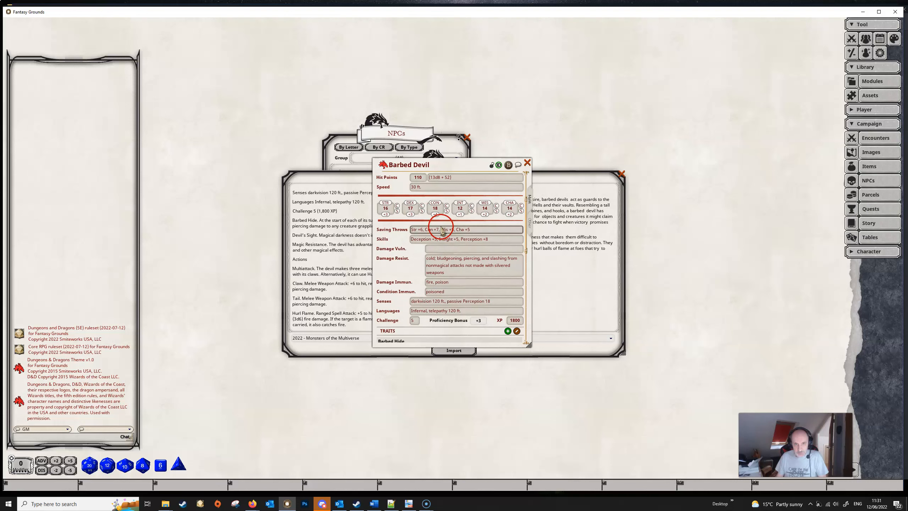
pyautogui.scroll(-8, 418, 250)
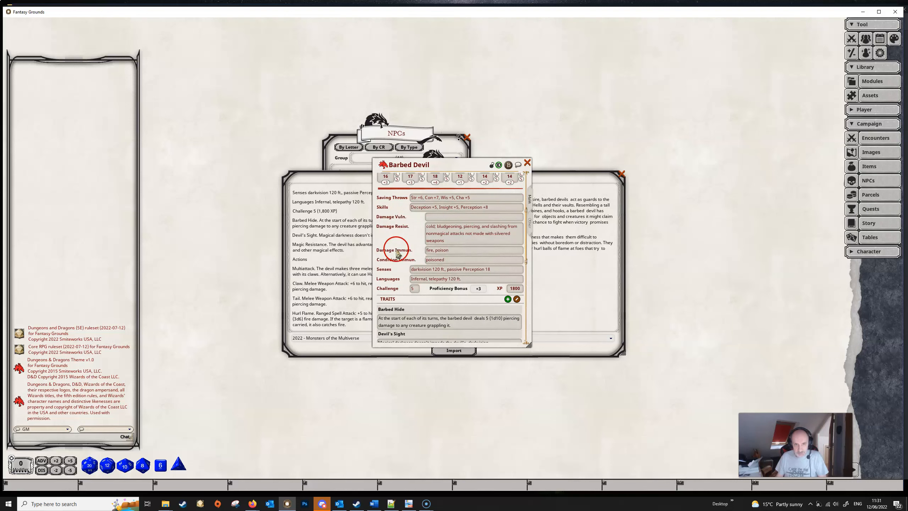
pyautogui.scroll(-15, 407, 283)
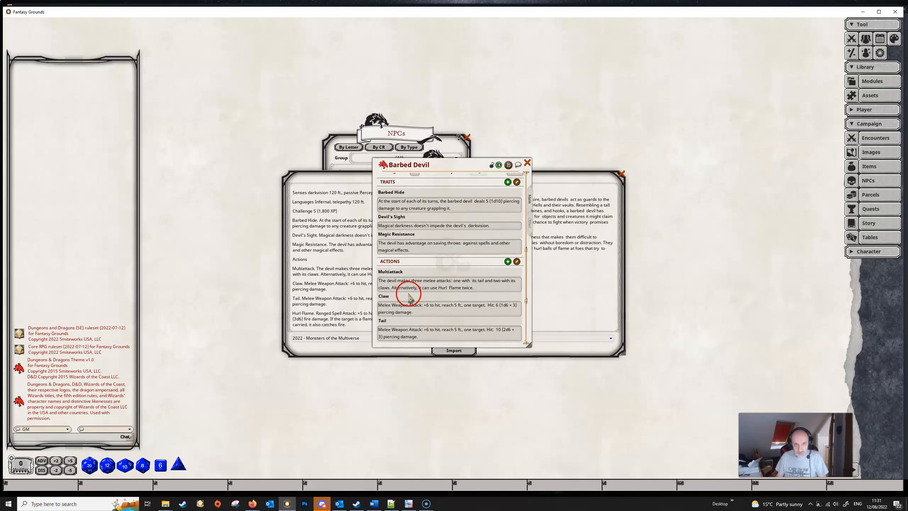
pyautogui.scroll(-4, 409, 284)
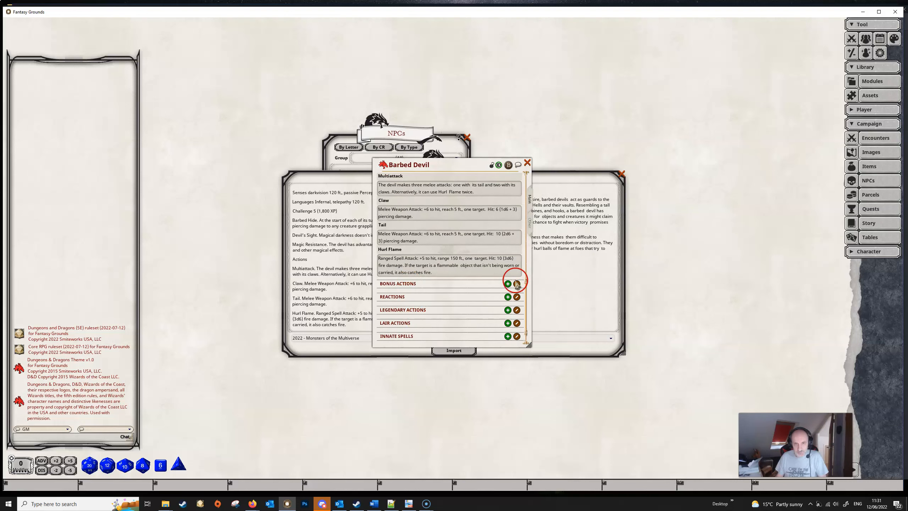
pyautogui.click(529, 228)
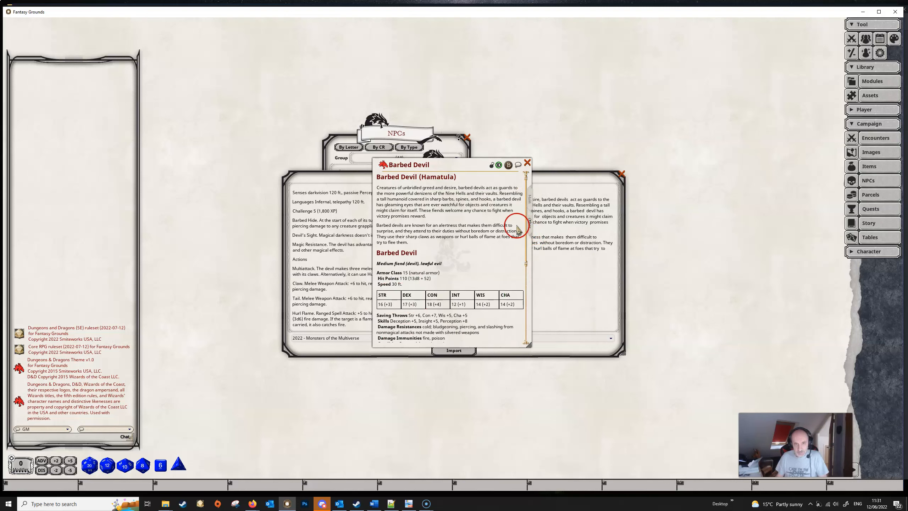
pyautogui.scroll(-2, 440, 254)
pyautogui.scroll(-10, 440, 254)
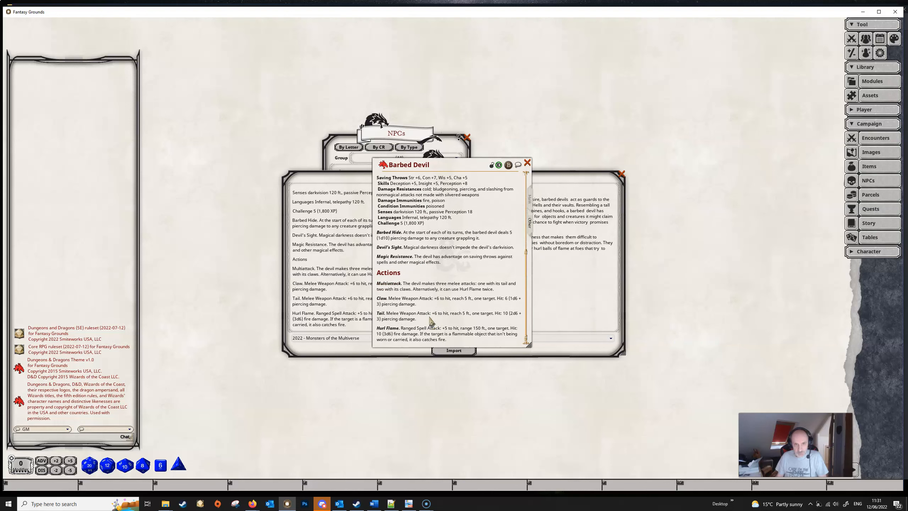
pyautogui.scroll(7, 427, 257)
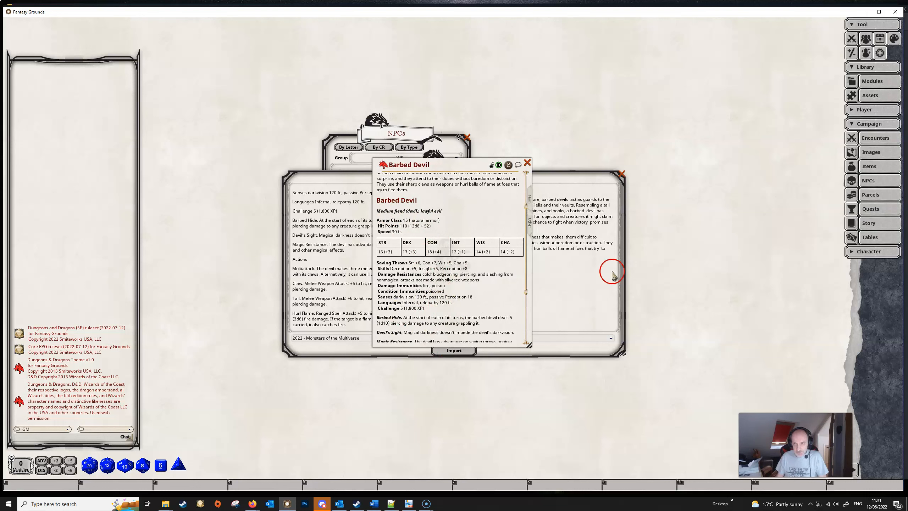
# Step: Open the reference manual builder from the modules library, add a new chapter with a subchapter and page, and clear the overlapping windows
pyautogui.click(878, 81)
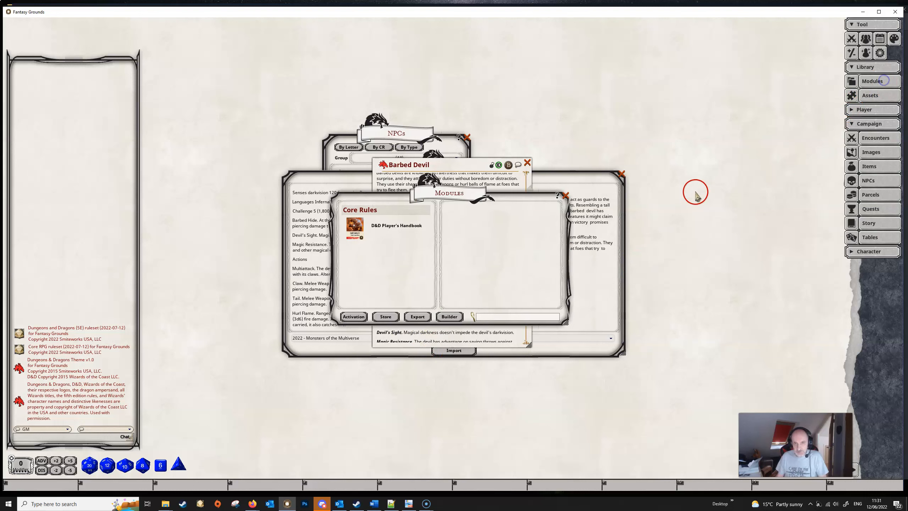
pyautogui.click(449, 315)
pyautogui.moveTo(450, 162); pyautogui.dragTo(658, 57)
pyautogui.click(512, 90)
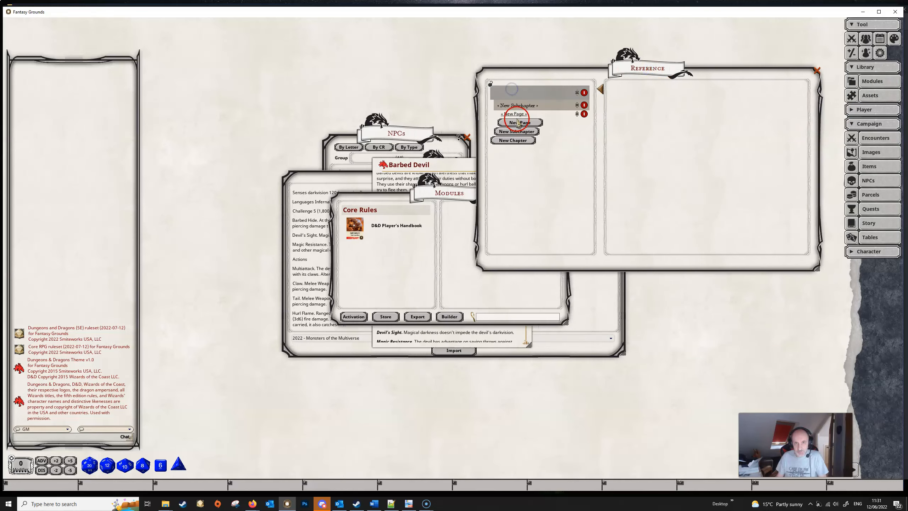
pyautogui.click(519, 114)
pyautogui.moveTo(436, 195); pyautogui.dragTo(142, 234)
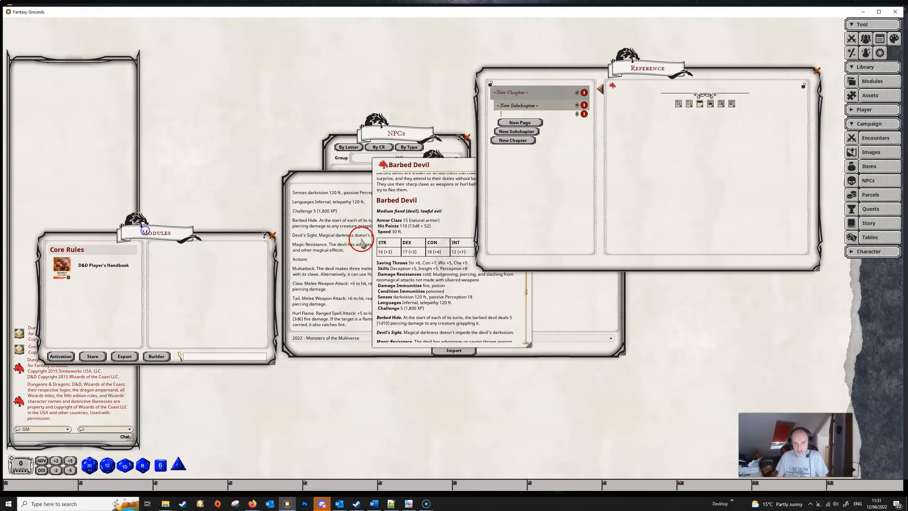
# Step: Copy the entire formatted description and stat block text from the Barbed Devil record
pyautogui.click(434, 230)
pyautogui.hotkey('ctrl', 'shift', 'End')
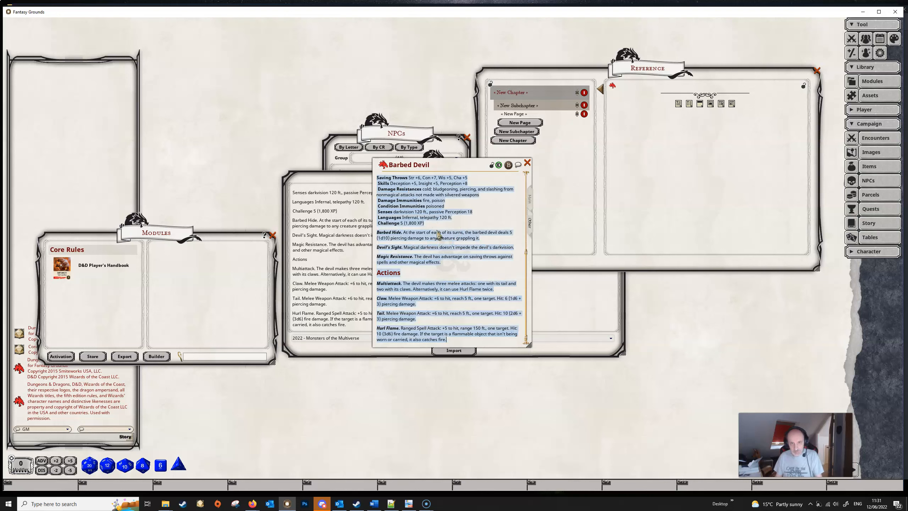
pyautogui.rightClick(451, 229)
pyautogui.click(450, 229)
pyautogui.hotkey('ctrl', 'c')
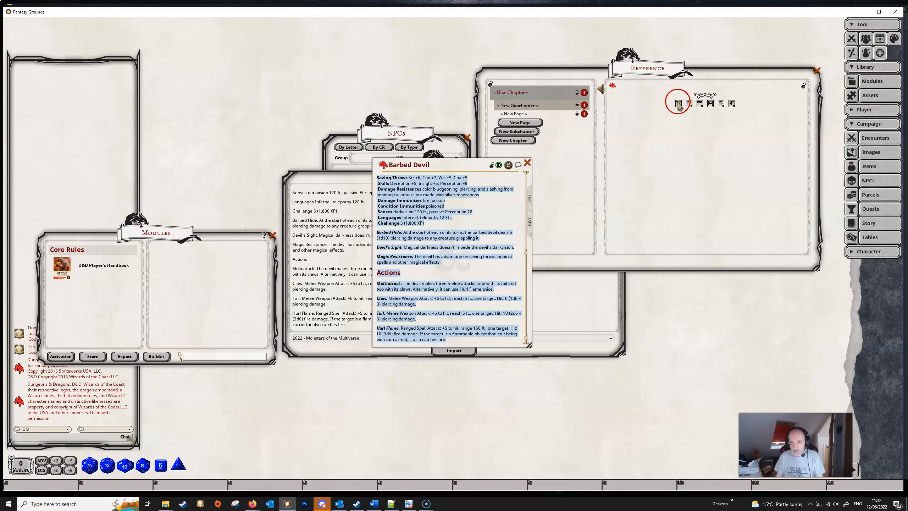
# Step: Add a text block to the new reference page and paste the copied Barbed Devil text into it
pyautogui.click(679, 103)
pyautogui.click(700, 94)
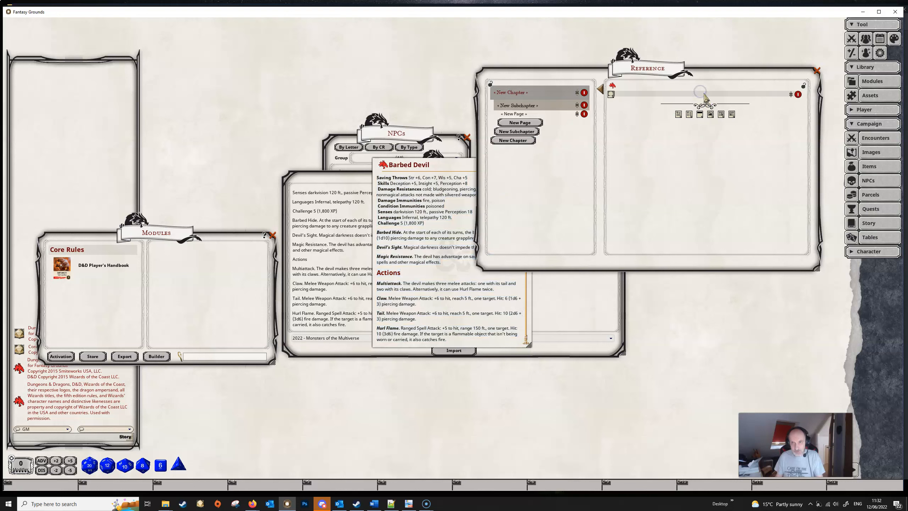
pyautogui.hotkey('ctrl', 'v')
pyautogui.scroll(-3, 681, 184)
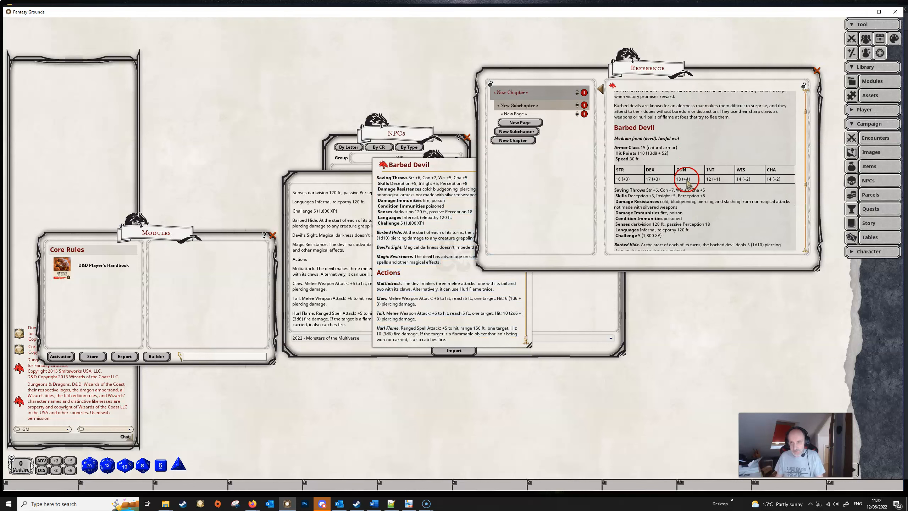
pyautogui.scroll(-3, 686, 185)
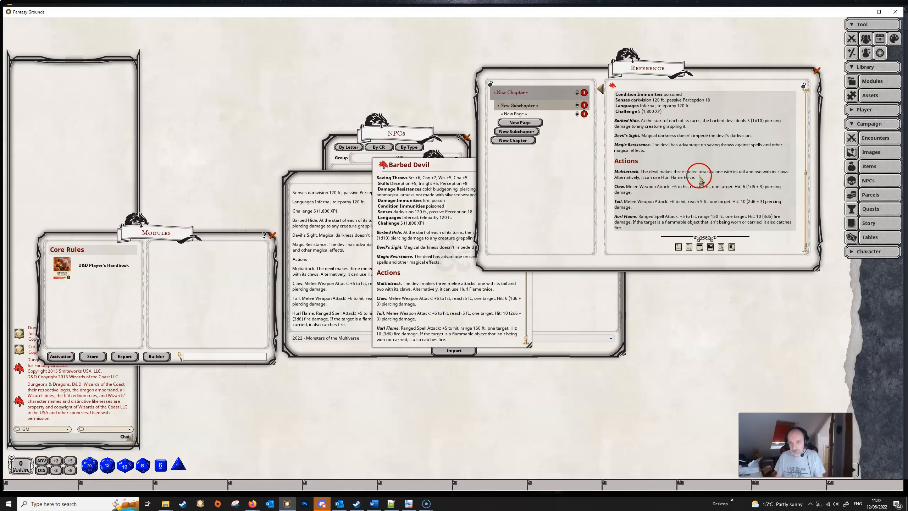
# Step: Add a second text block below the first, give it a frame, and paste the Barbed Devil text into it
pyautogui.click(677, 246)
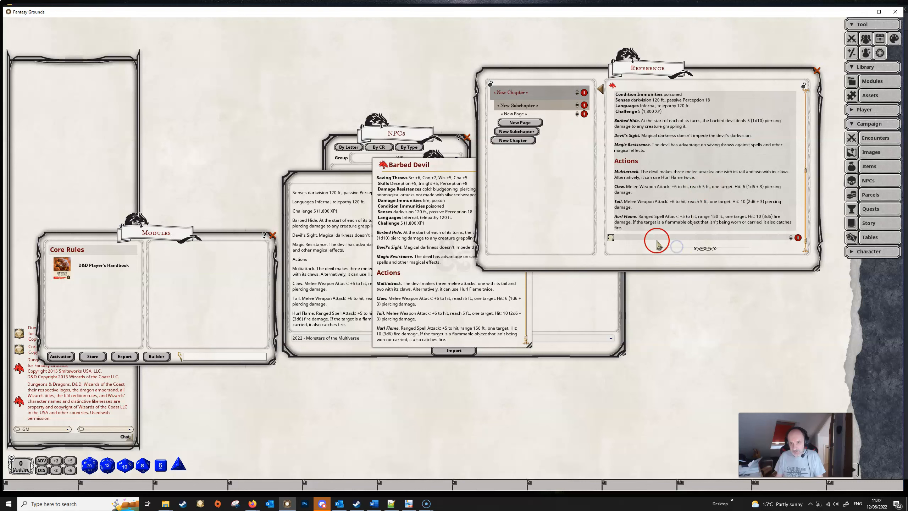
pyautogui.click(611, 237)
pyautogui.click(448, 281)
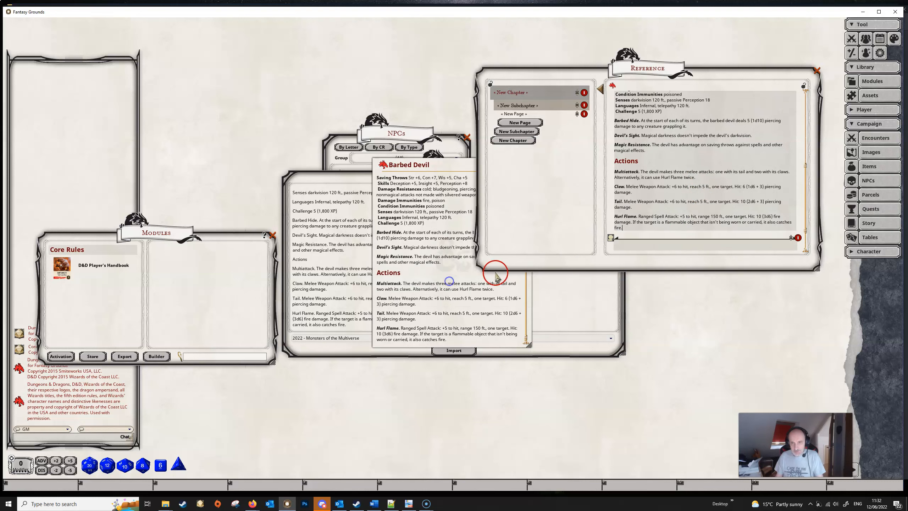
pyautogui.click(672, 252)
pyautogui.hotkey('ctrl', 'v')
# Step: Delete the Barbed Devil (Hamatula) heading and its two description paragraphs from the framed block, and check the remaining stat block
pyautogui.scroll(-2, 668, 246)
pyautogui.scroll(-1, 669, 246)
pyautogui.moveTo(741, 196); pyautogui.dragTo(616, 141)
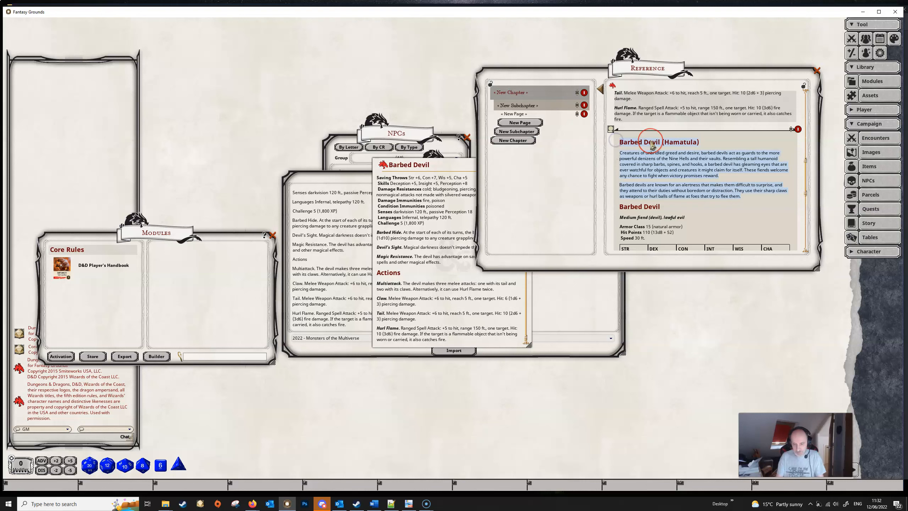
pyautogui.press('BackSpace')
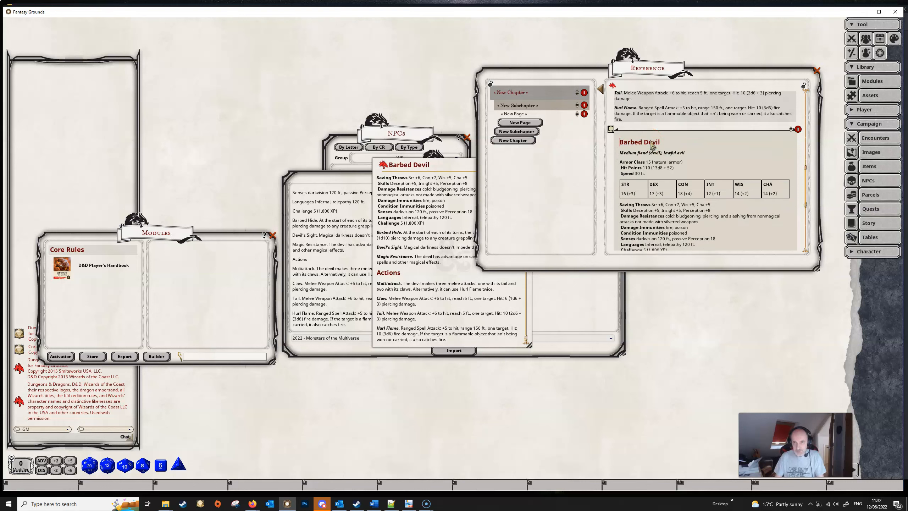
pyautogui.scroll(-2, 668, 192)
pyautogui.scroll(-3, 731, 226)
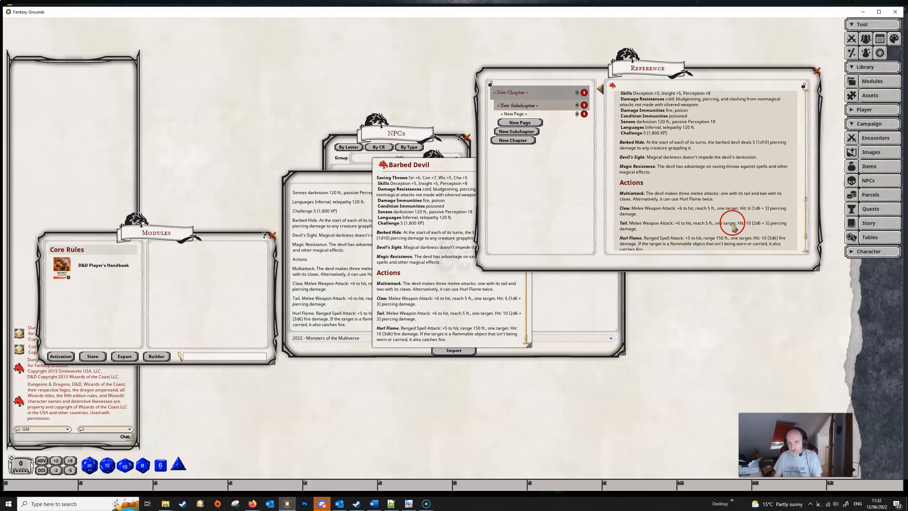
# Step: Delete the Barbed Devil stat block from the first text block, keeping its heading and two description paragraphs, and check the resulting page
pyautogui.scroll(8, 724, 228)
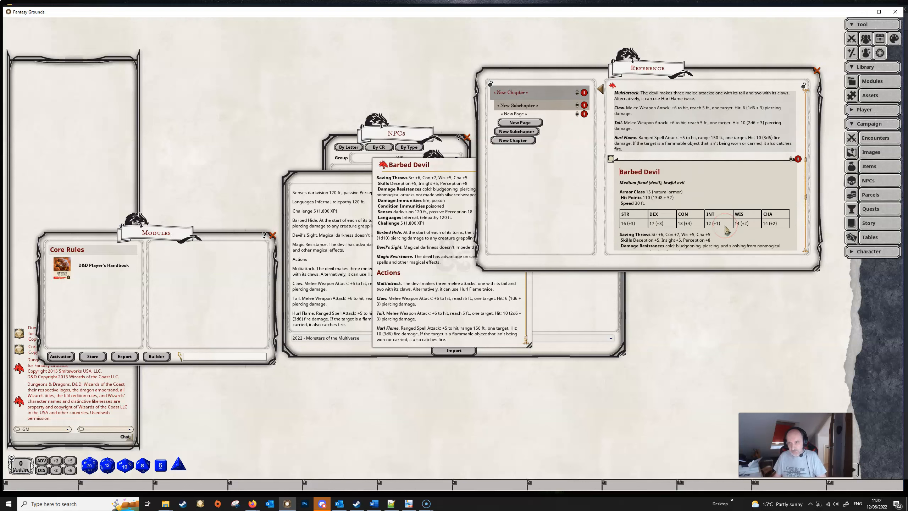
pyautogui.scroll(1, 743, 218)
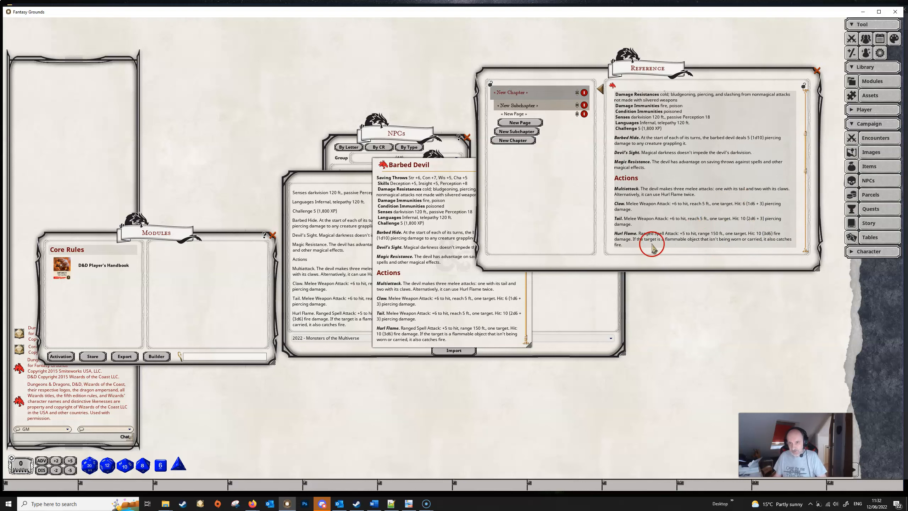
pyautogui.scroll(4, 639, 100)
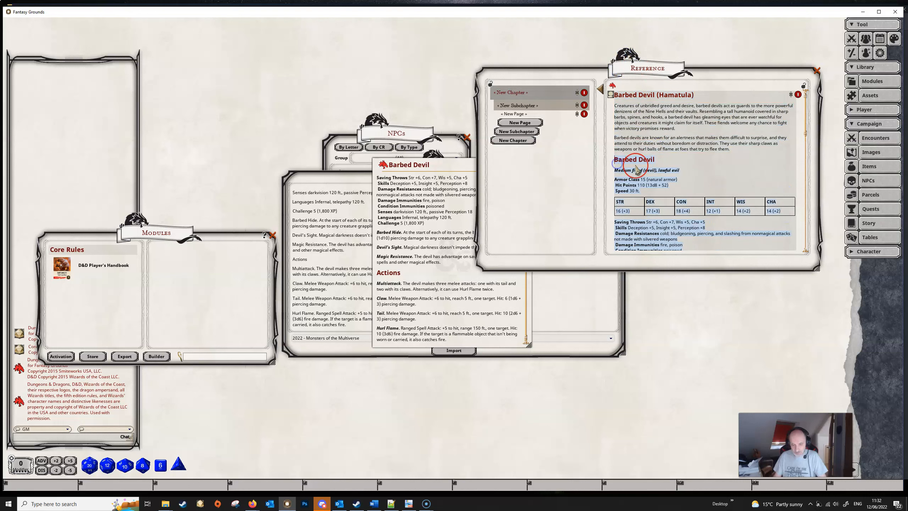
pyautogui.press('Delete')
pyautogui.press('BackSpace')
pyautogui.press('BackSpace')
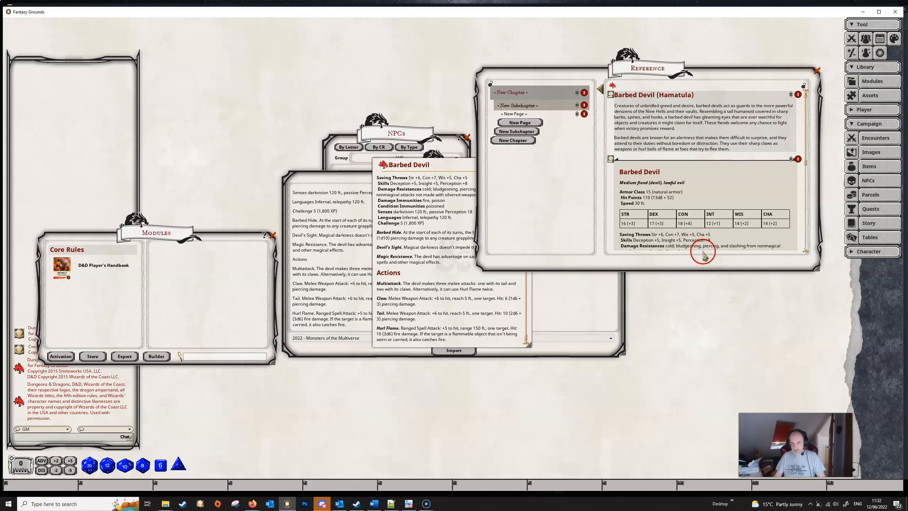
pyautogui.scroll(-4, 703, 255)
pyautogui.scroll(-2, 689, 248)
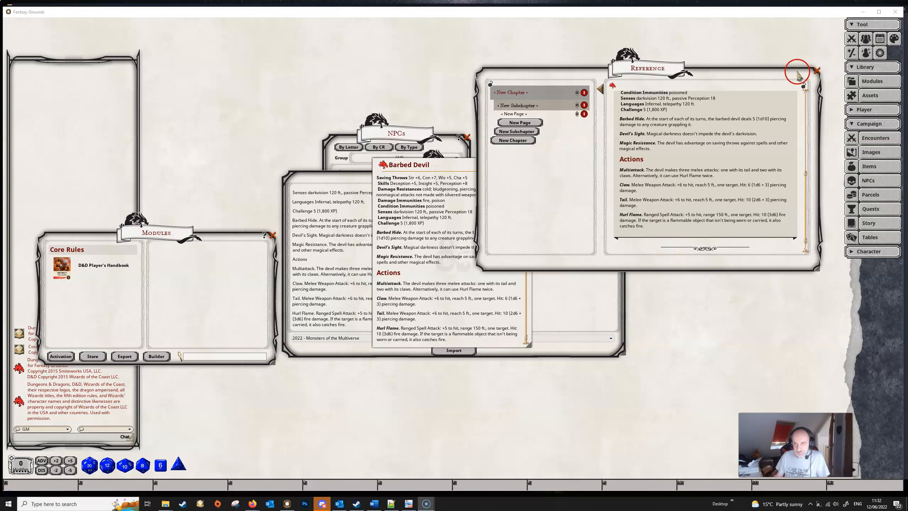
# Step: Close the reference manual, the Barbed Devil record, the NPC import window and the NPCs list
pyautogui.click(817, 71)
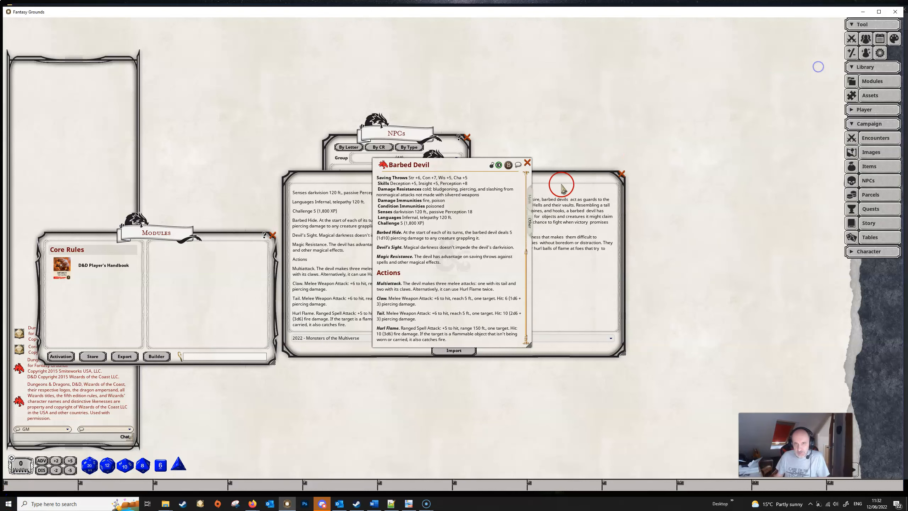
pyautogui.click(530, 160)
pyautogui.click(622, 174)
pyautogui.click(466, 137)
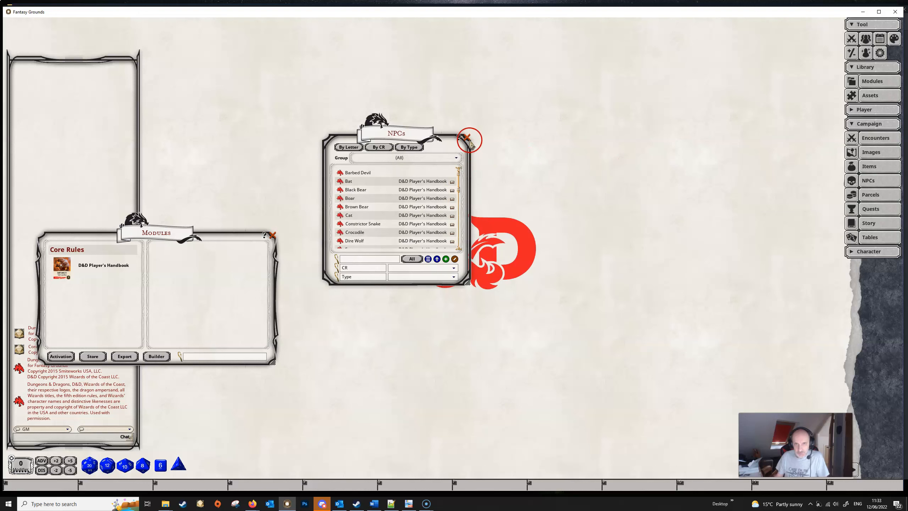
# Step: Open the Classes list and its Class Specializations list, and arrange the two windows side by side
pyautogui.click(873, 252)
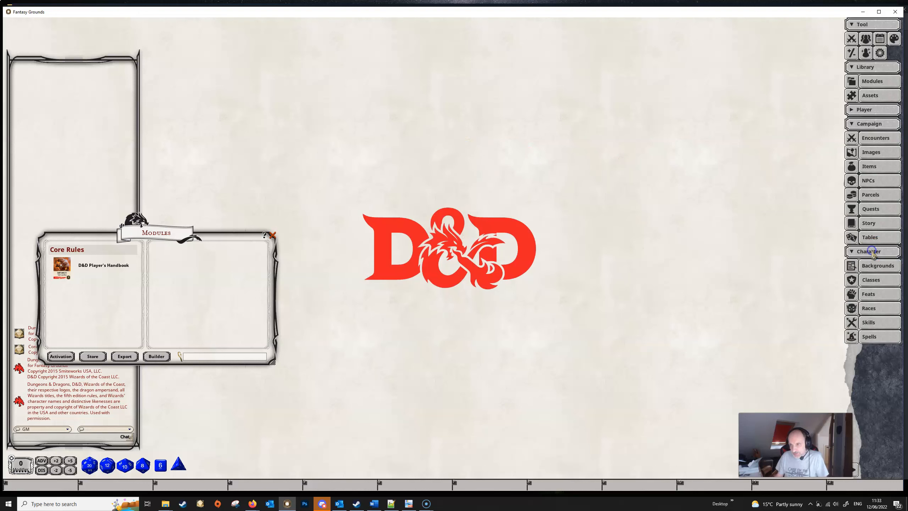
pyautogui.click(878, 281)
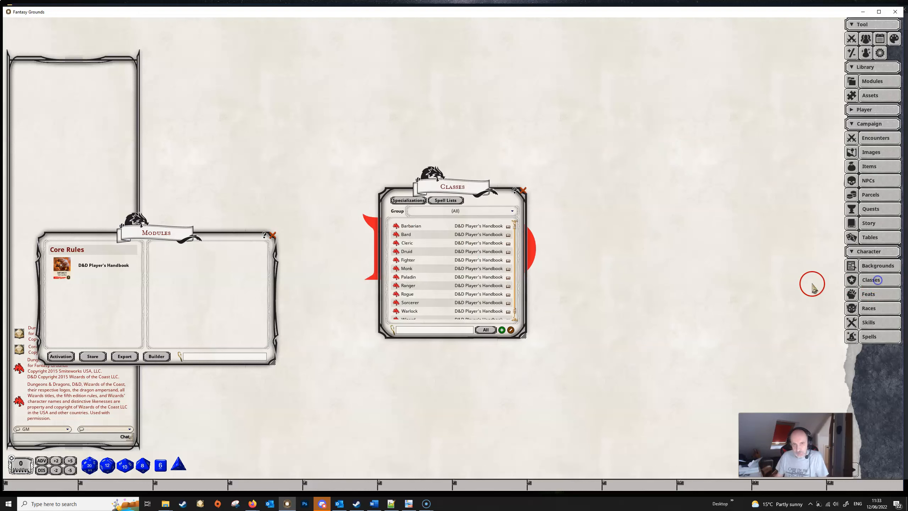
pyautogui.moveTo(462, 189); pyautogui.dragTo(445, 137)
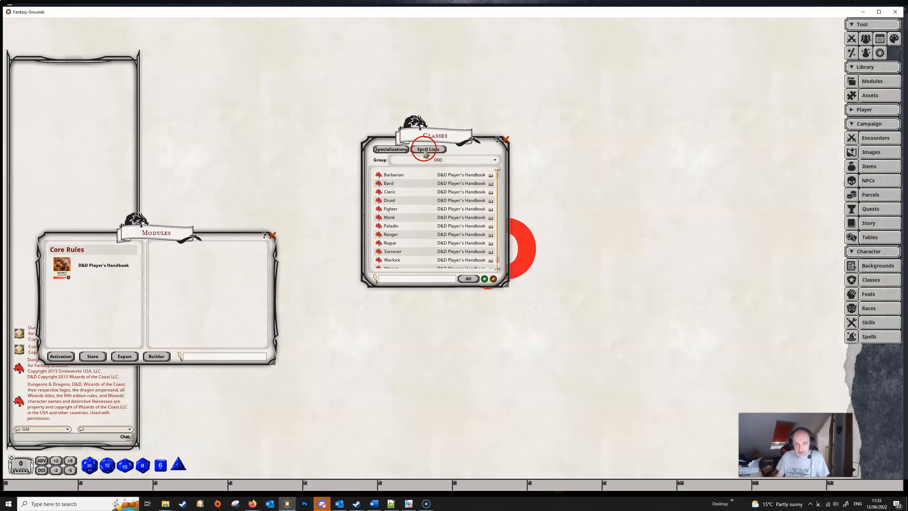
pyautogui.click(390, 149)
pyautogui.moveTo(451, 194); pyautogui.dragTo(601, 141)
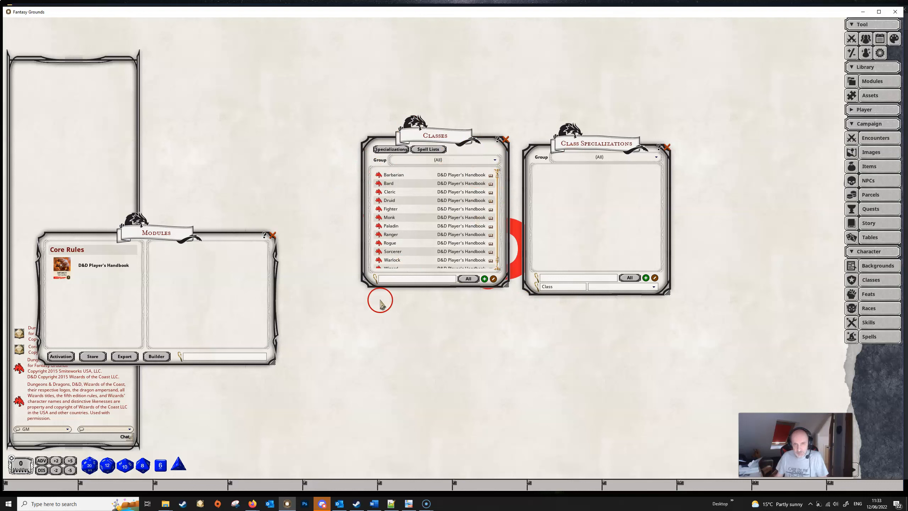
pyautogui.moveTo(445, 133); pyautogui.dragTo(421, 137)
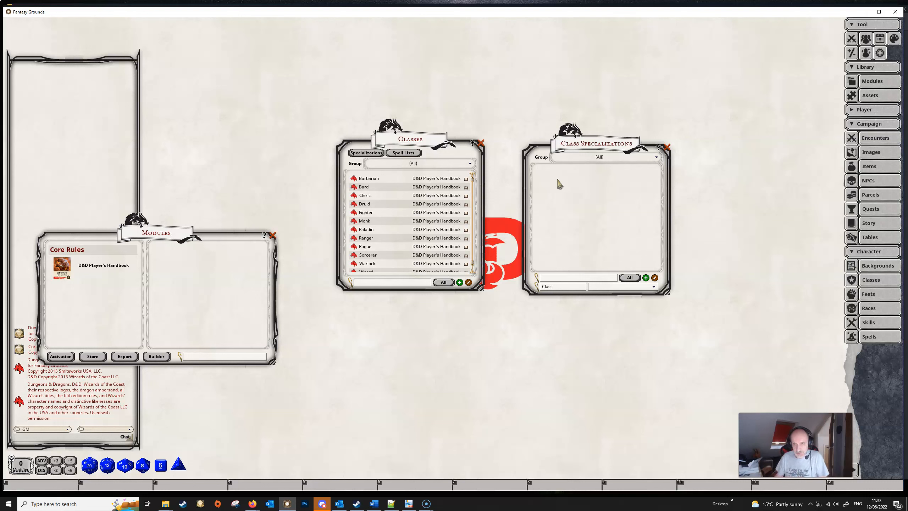
# Step: Create a class specialization named Way of the Scots and set its class to Barbarian
pyautogui.click(646, 279)
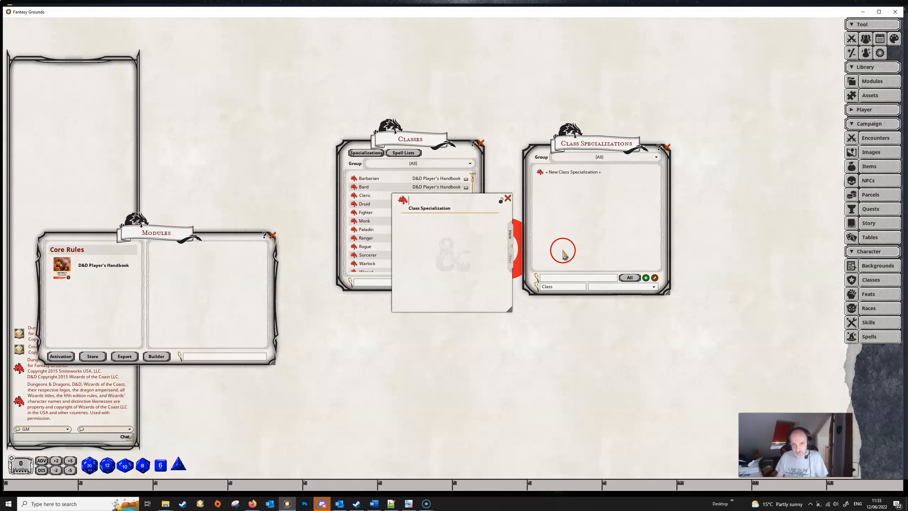
pyautogui.write('Way o')
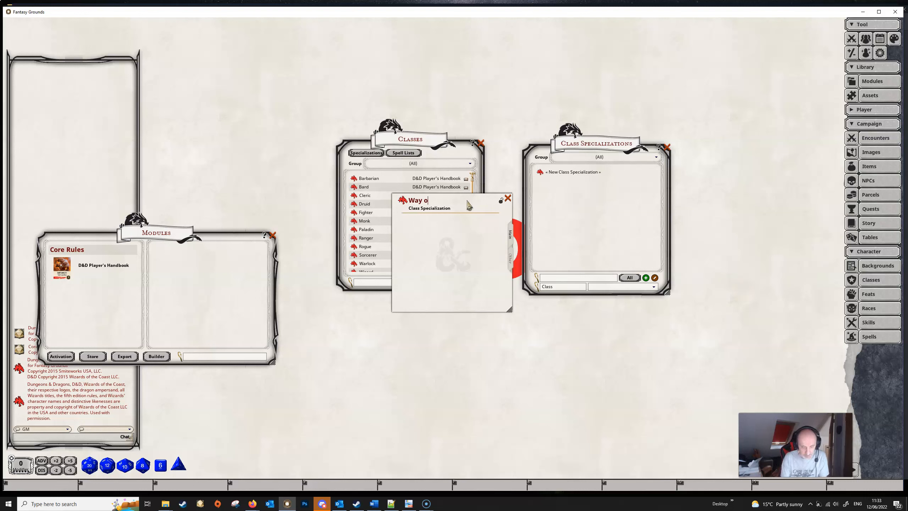
pyautogui.write('f the Scots')
pyautogui.click(508, 261)
pyautogui.click(435, 218)
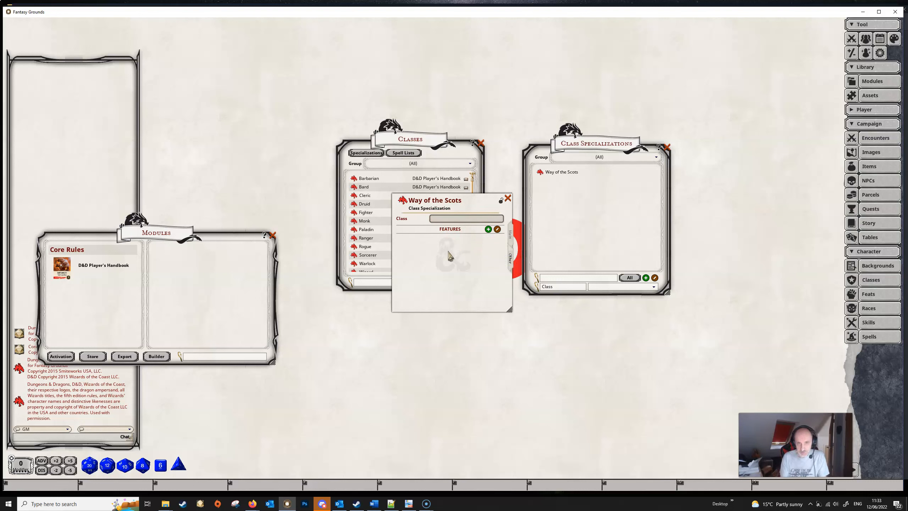
pyautogui.press('shift')
pyautogui.write('Barbarian')
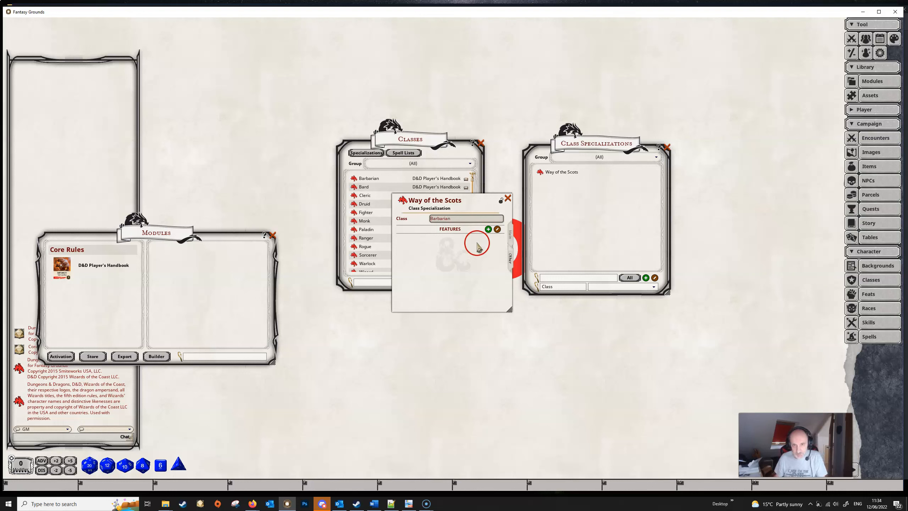
# Step: Add a level 3 feature named Blood Lust to the Way of the Scots specialization
pyautogui.click(488, 231)
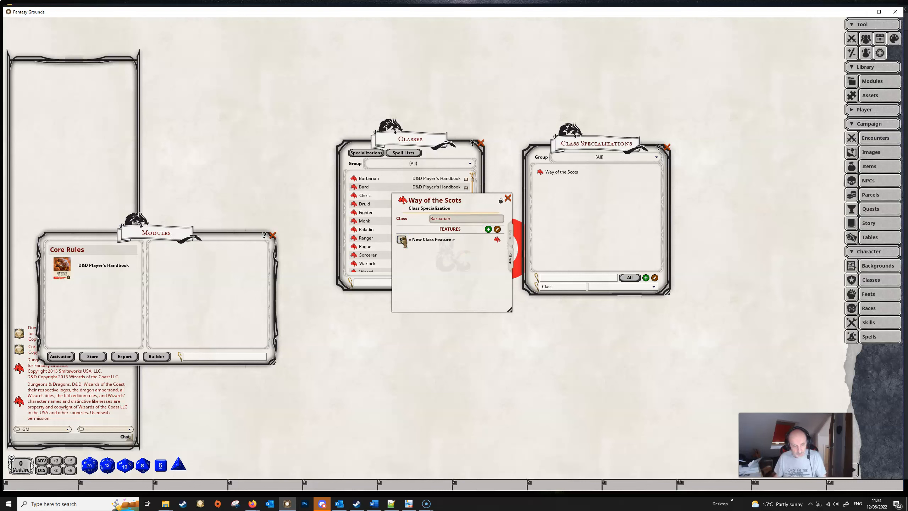
pyautogui.click(429, 240)
pyautogui.write('Blood Lust')
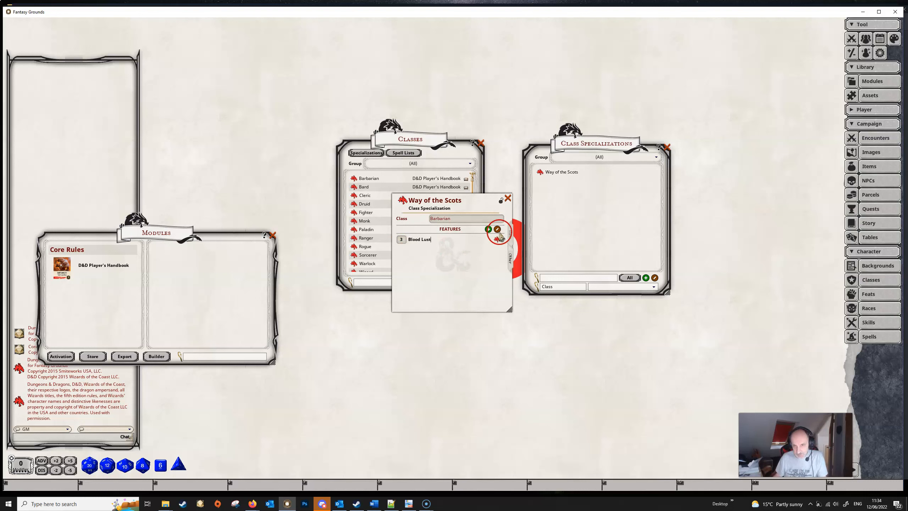
# Step: Enter "Some text" as the Blood Lust feature's description, then lock and close the feature record
pyautogui.click(497, 239)
pyautogui.click(451, 254)
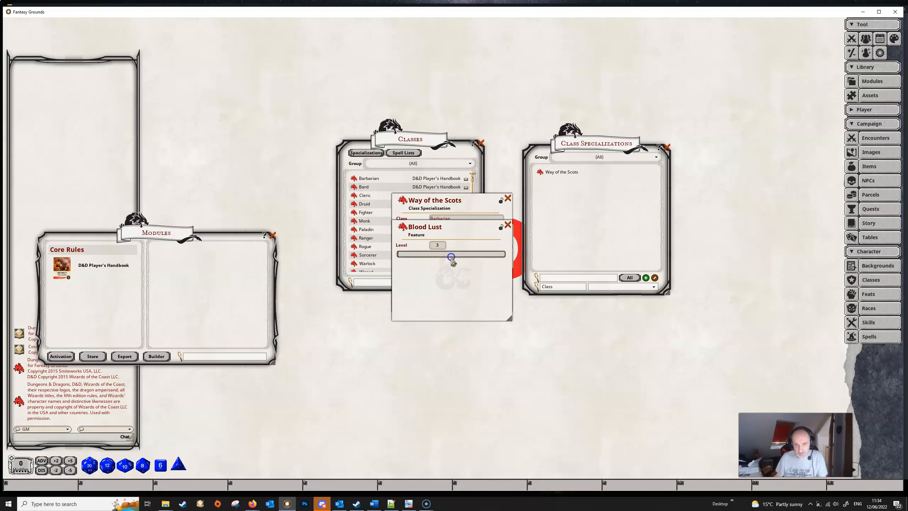
pyautogui.write('Some text')
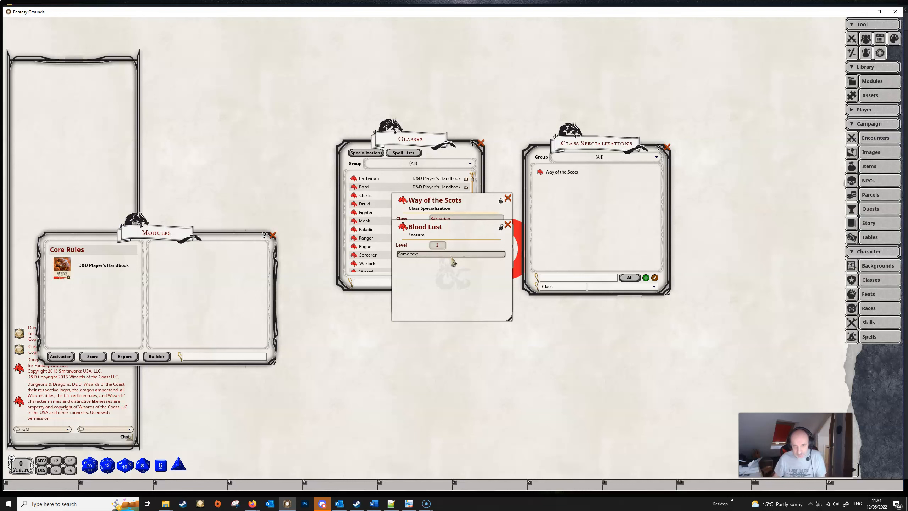
pyautogui.click(500, 226)
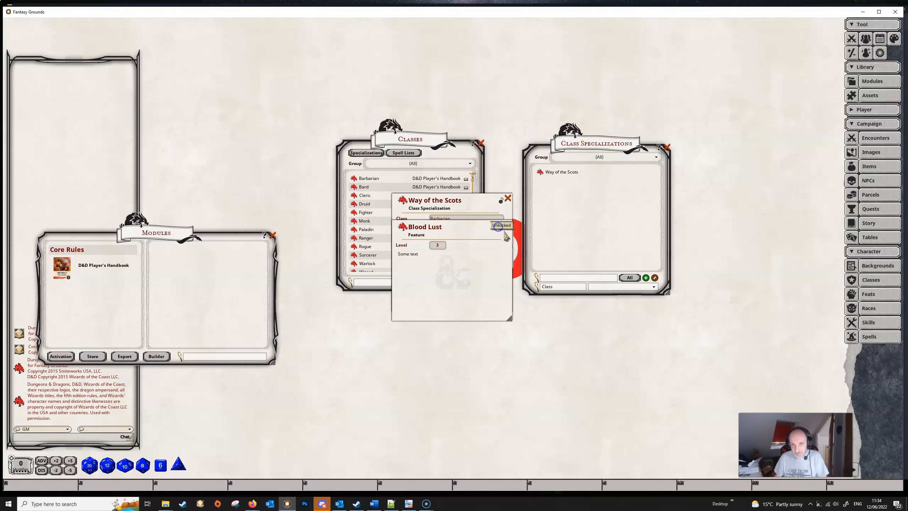
pyautogui.click(508, 226)
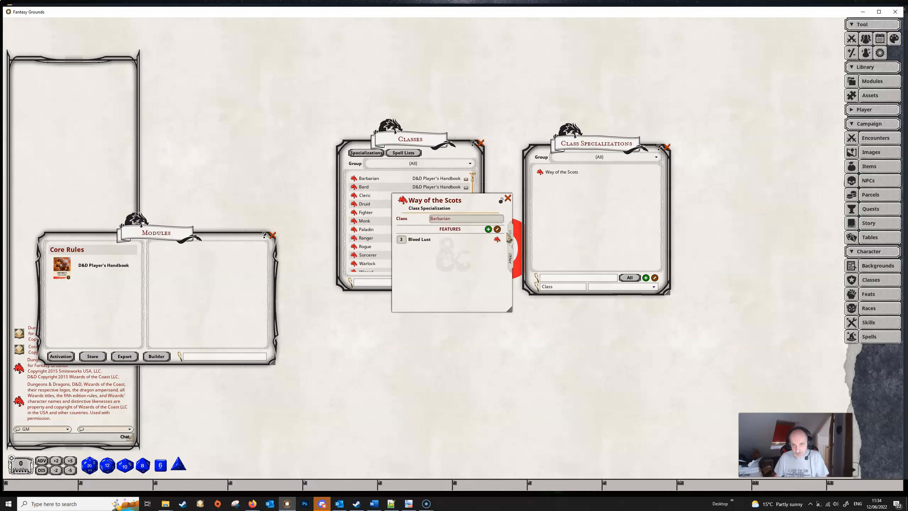
# Step: Enter "Some descriptive text" as the Way of the Scots description, lock the record and place it beside the specializations list
pyautogui.click(511, 238)
pyautogui.write('Some descriptive text')
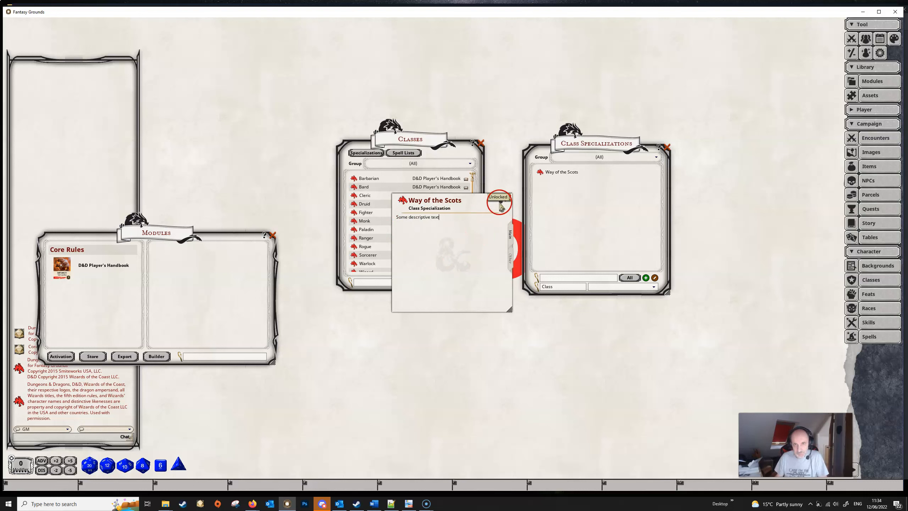
pyautogui.moveTo(486, 196); pyautogui.dragTo(772, 148)
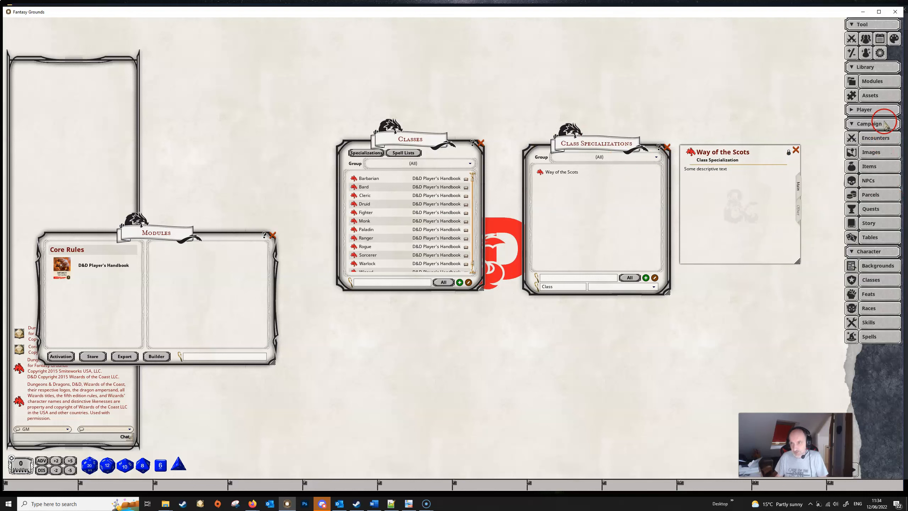
# Step: Create a new player character and arrange its sheet and the Classes list so that both are accessible
pyautogui.click(871, 109)
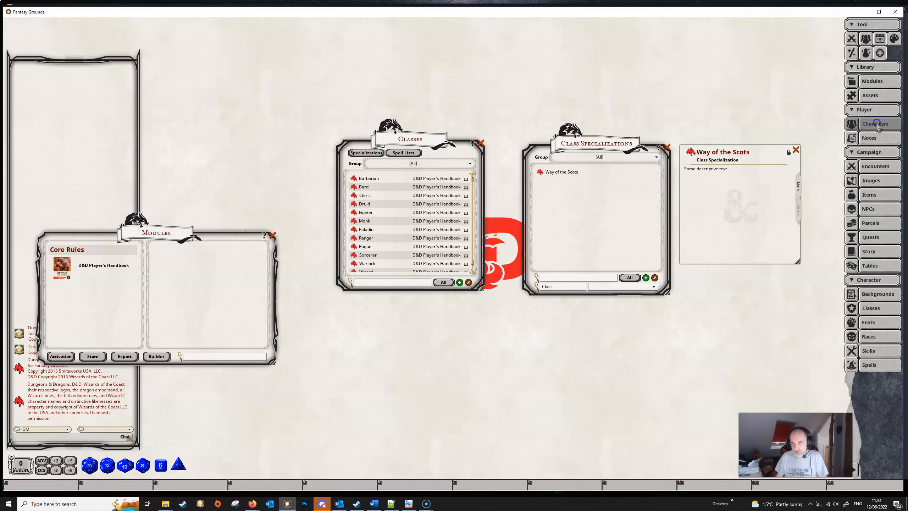
pyautogui.click(877, 125)
pyautogui.click(544, 306)
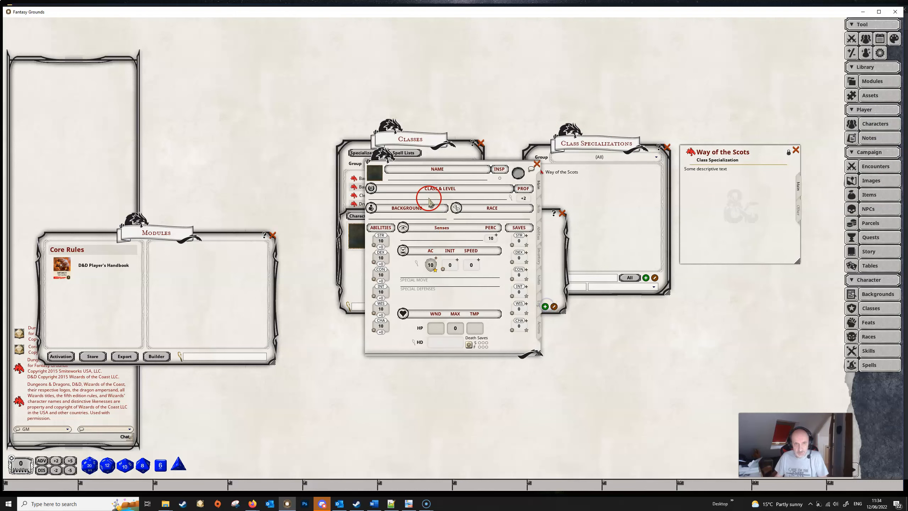
pyautogui.moveTo(442, 163); pyautogui.dragTo(441, 242)
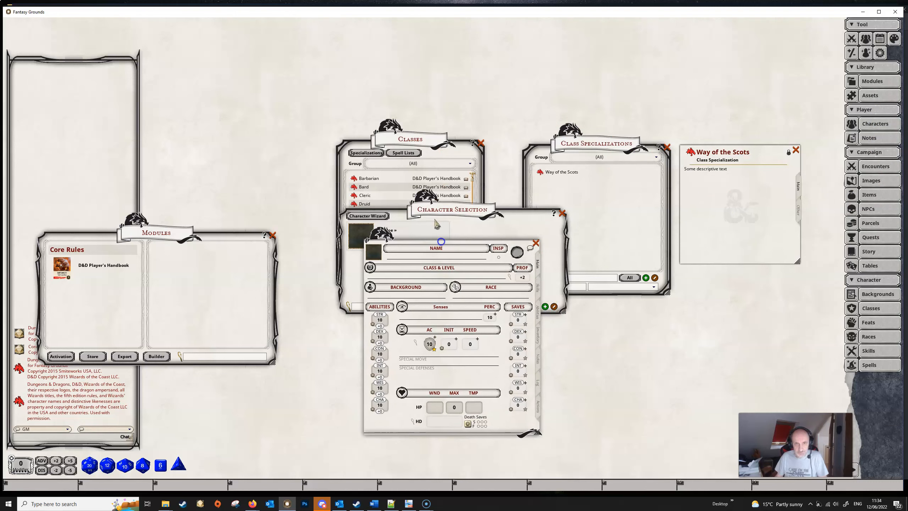
pyautogui.click(413, 136)
pyautogui.moveTo(396, 132); pyautogui.dragTo(179, 38)
# Step: Add the Barbarian class to the character and choose Animal Handling and Athletics as its skill proficiencies
pyautogui.moveTo(137, 84); pyautogui.dragTo(406, 275)
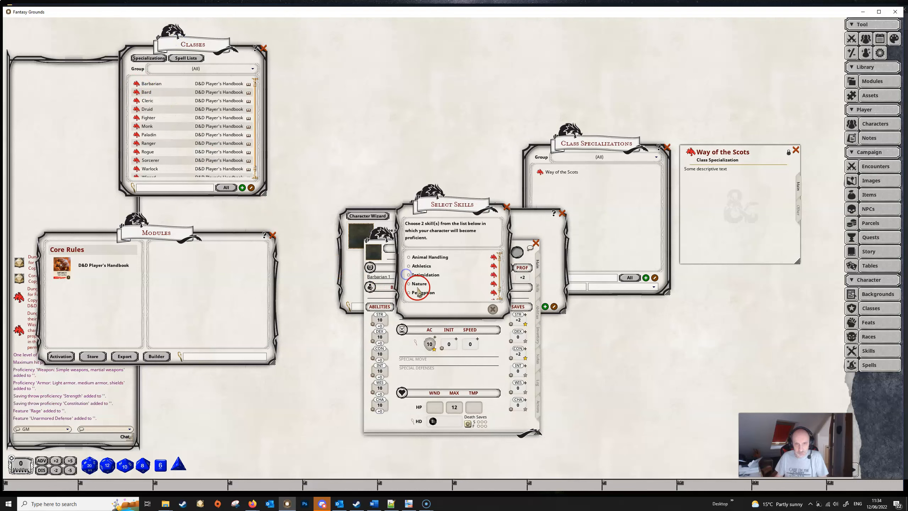
pyautogui.click(421, 265)
pyautogui.click(479, 308)
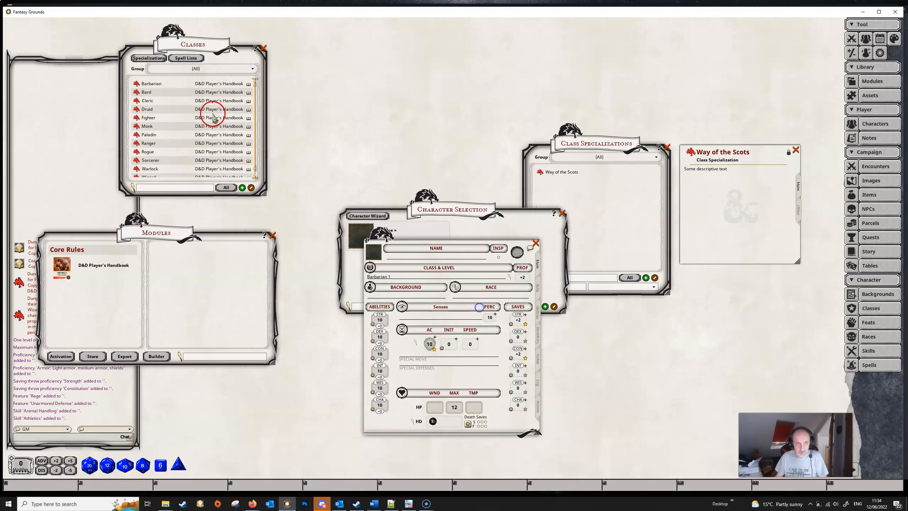
# Step: Raise the character to Barbarian level 3 and choose Way of the Scots as its specialization
pyautogui.moveTo(137, 84); pyautogui.dragTo(445, 302)
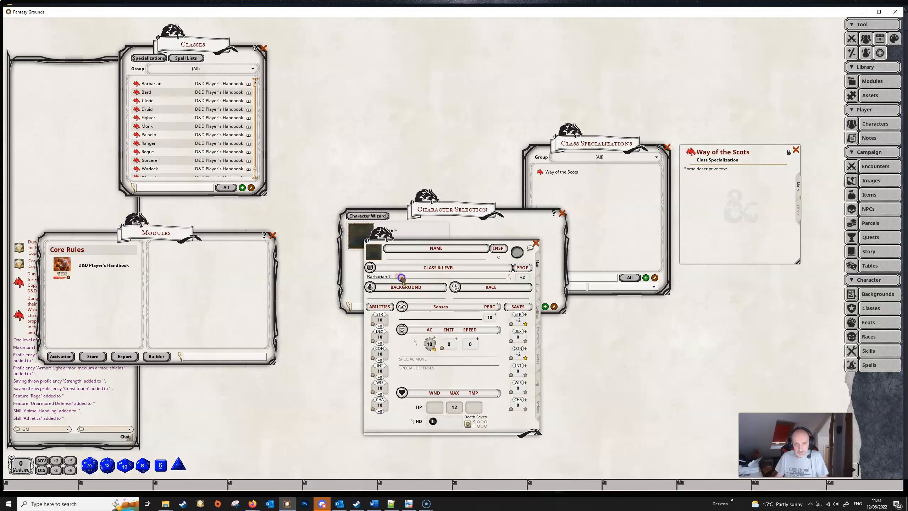
pyautogui.moveTo(401, 278); pyautogui.dragTo(401, 278)
pyautogui.moveTo(136, 84); pyautogui.dragTo(396, 278)
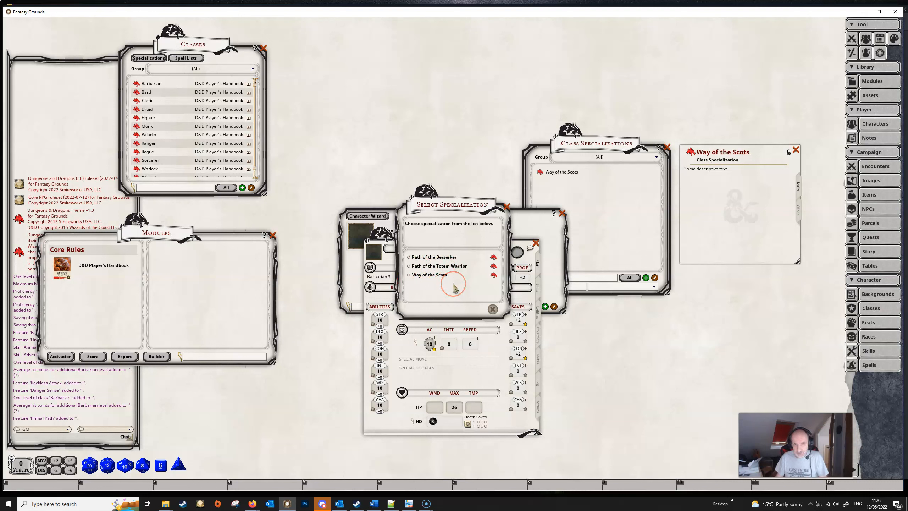
pyautogui.click(486, 309)
pyautogui.click(490, 308)
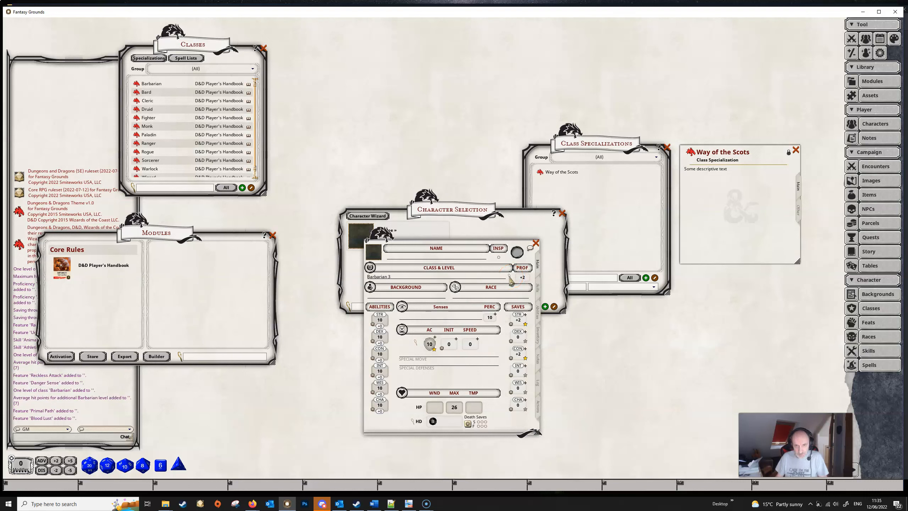
# Step: Check the specialization and its linked record in the character's class and level details, and view the character's features
pyautogui.click(510, 279)
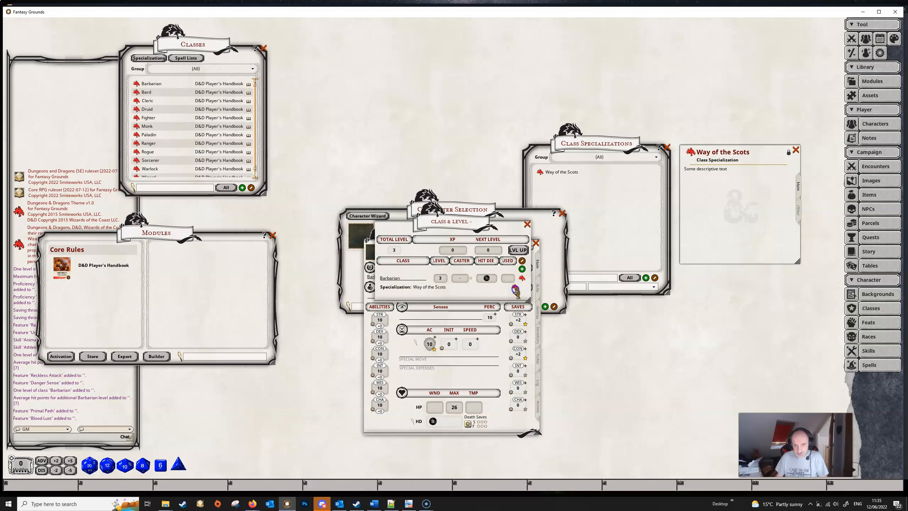
pyautogui.click(796, 150)
pyautogui.click(515, 287)
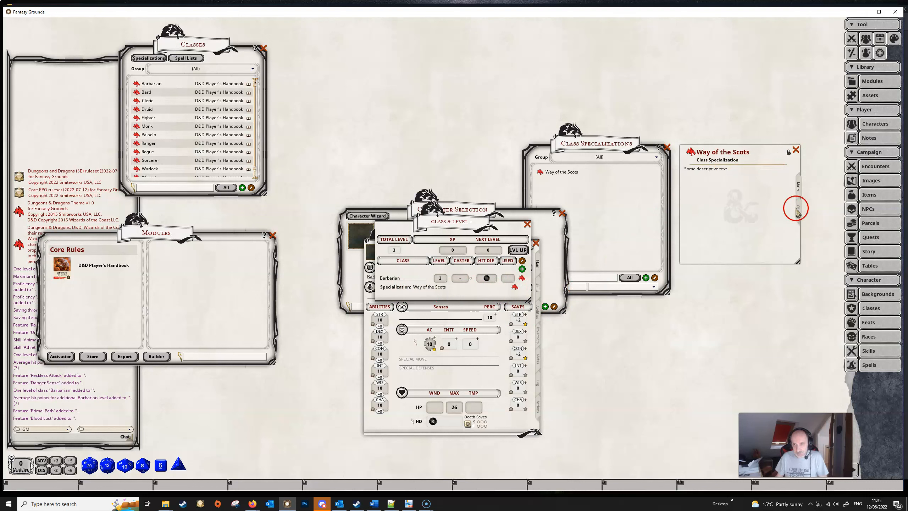
pyautogui.click(527, 224)
pyautogui.click(537, 316)
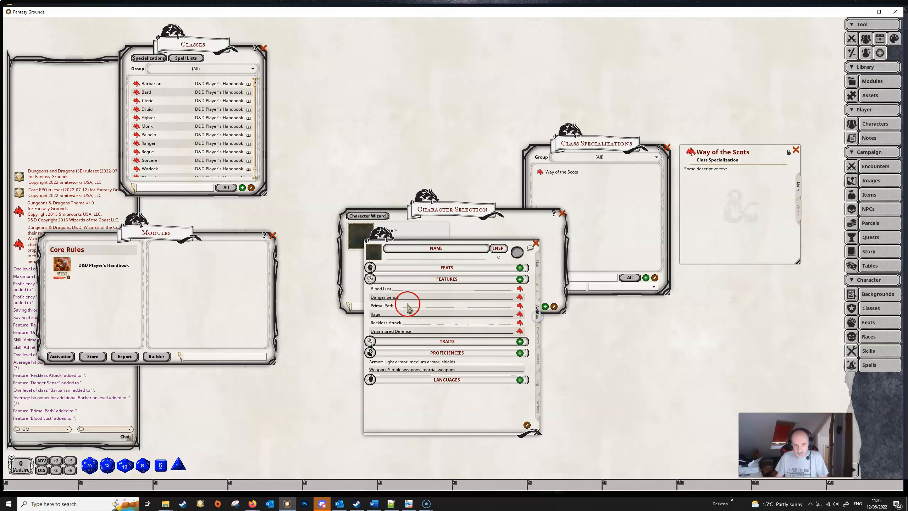
# Step: View the Blood Lust feature's record, and close it along with the character and class specialization windows
pyautogui.click(519, 289)
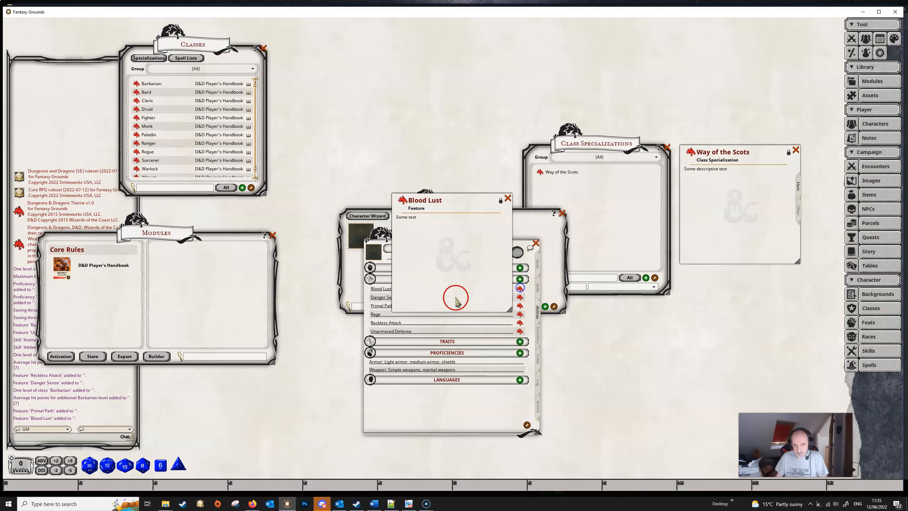
pyautogui.click(507, 197)
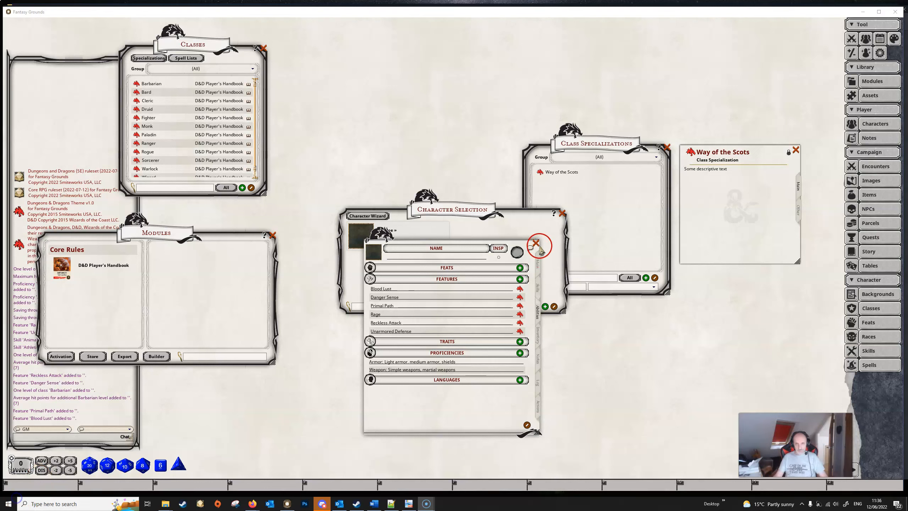
pyautogui.click(536, 243)
pyautogui.click(562, 213)
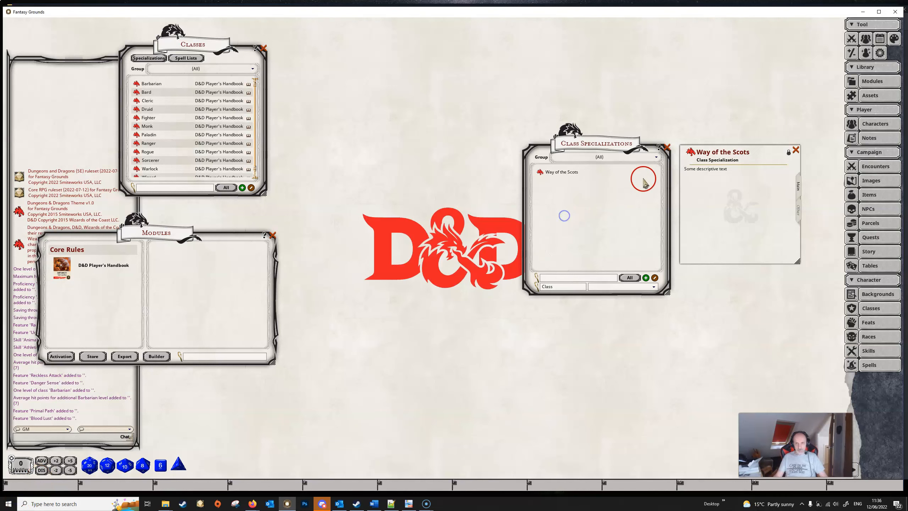
pyautogui.click(667, 148)
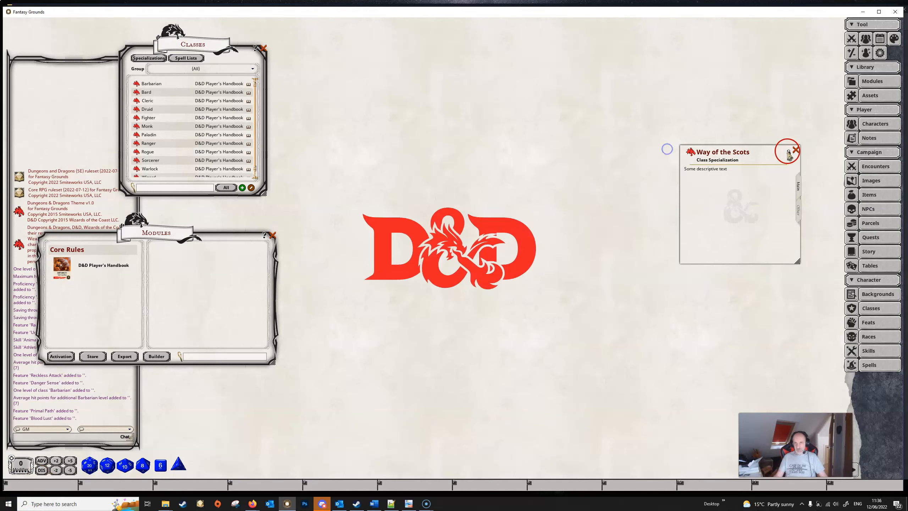
pyautogui.click(795, 150)
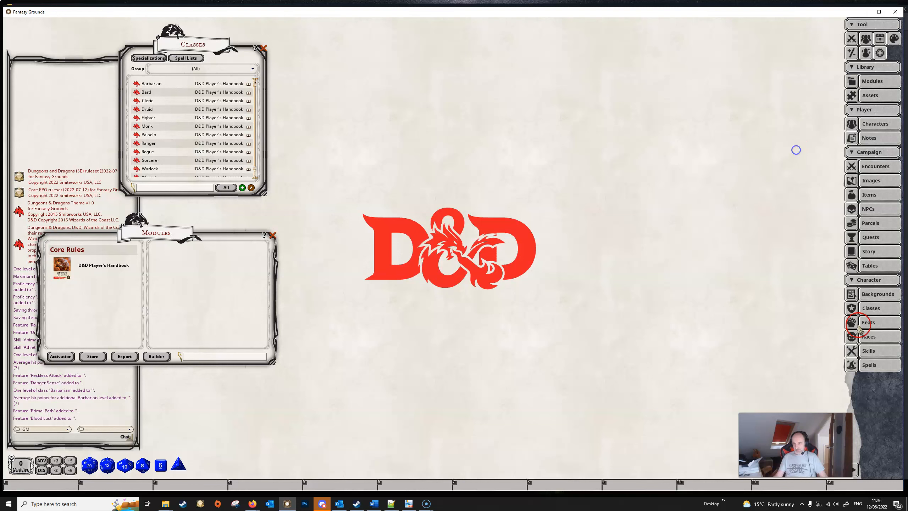
# Step: Create a new class spell list definition named Barbarian
pyautogui.click(874, 309)
pyautogui.click(878, 309)
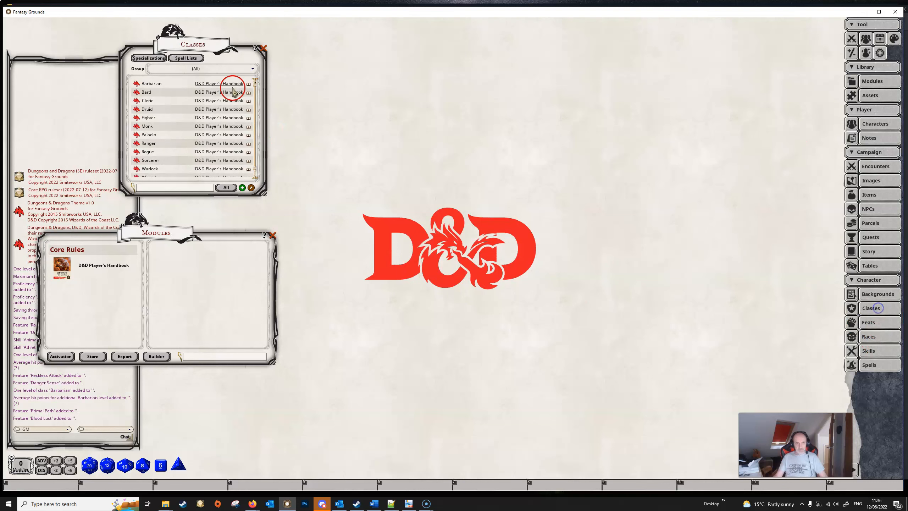
pyautogui.click(189, 58)
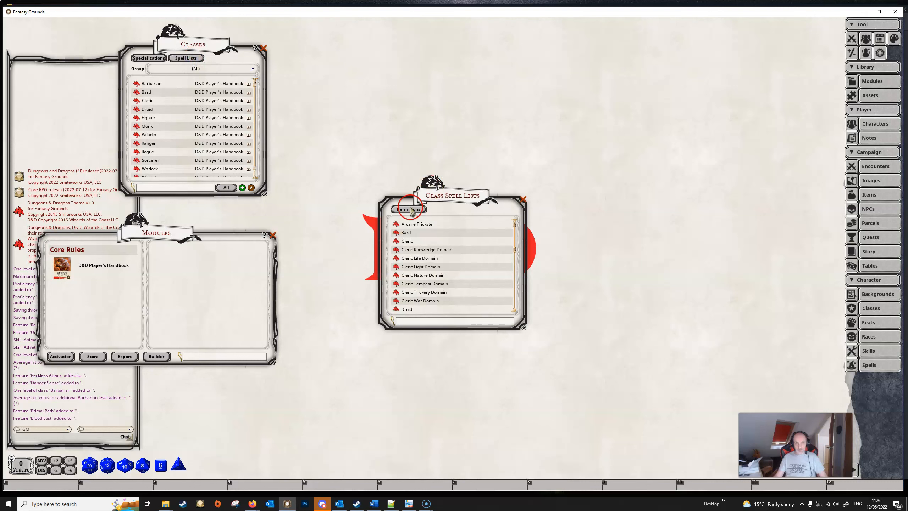
pyautogui.moveTo(450, 190); pyautogui.dragTo(454, 158)
pyautogui.click(410, 178)
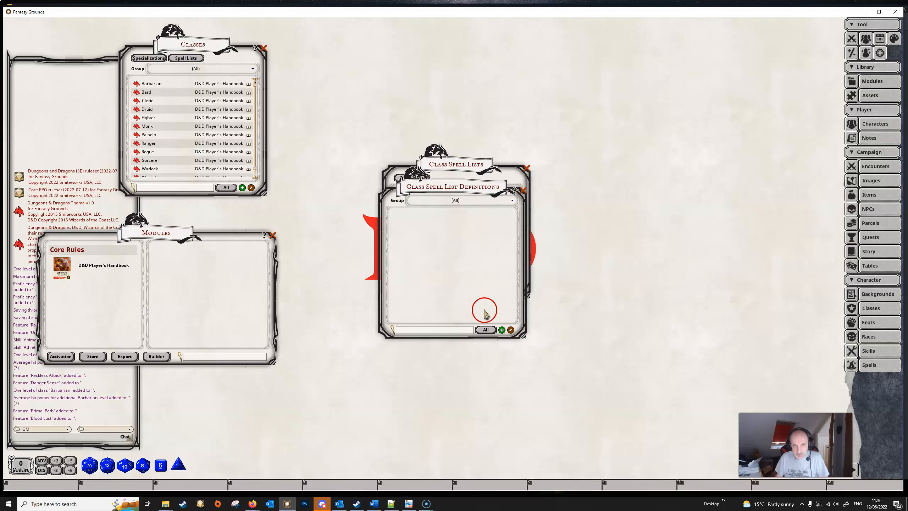
pyautogui.click(502, 330)
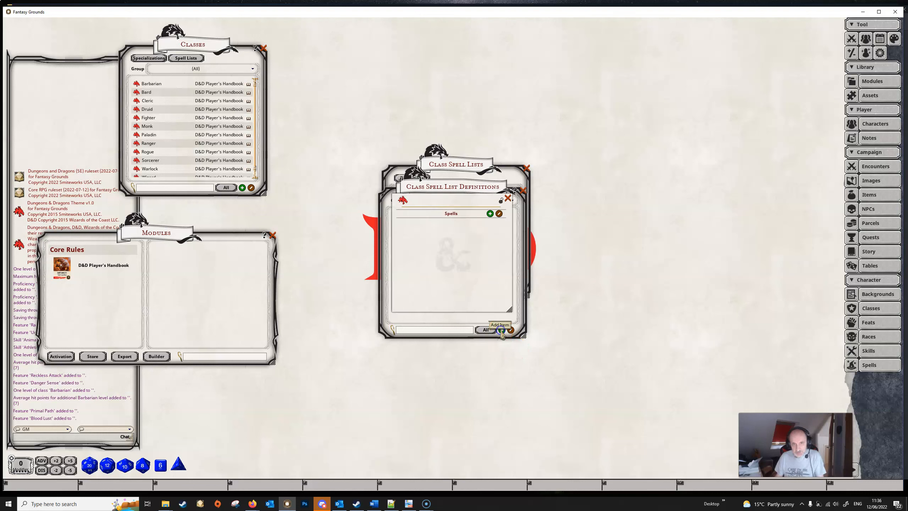
pyautogui.write('Barbarian')
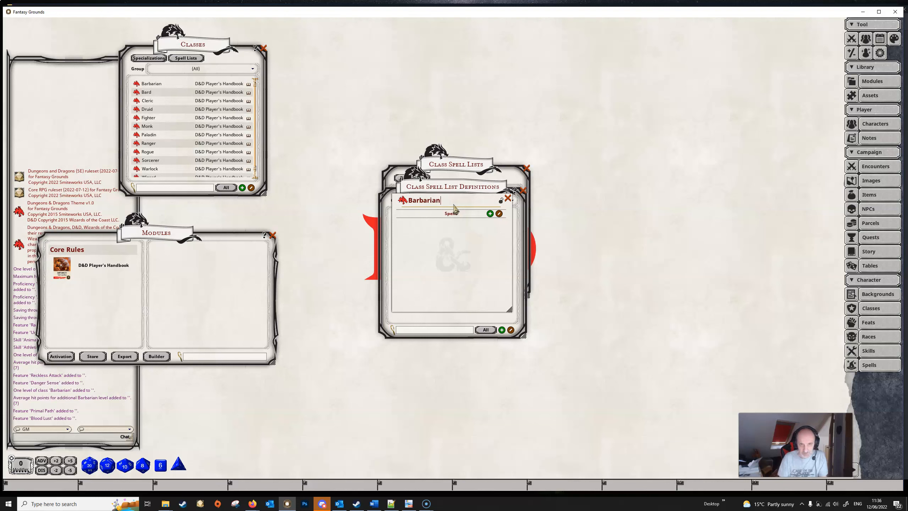
# Step: Add the spells Aid, Alter Self, Animal Friendship and Animal Messenger to the Barbarian spell list definition
pyautogui.click(873, 364)
pyautogui.moveTo(457, 180); pyautogui.dragTo(709, 171)
pyautogui.moveTo(651, 208); pyautogui.dragTo(479, 239)
pyautogui.moveTo(647, 225); pyautogui.dragTo(461, 244)
pyautogui.moveTo(650, 232); pyautogui.dragTo(431, 263)
pyautogui.moveTo(667, 242); pyautogui.dragTo(494, 275)
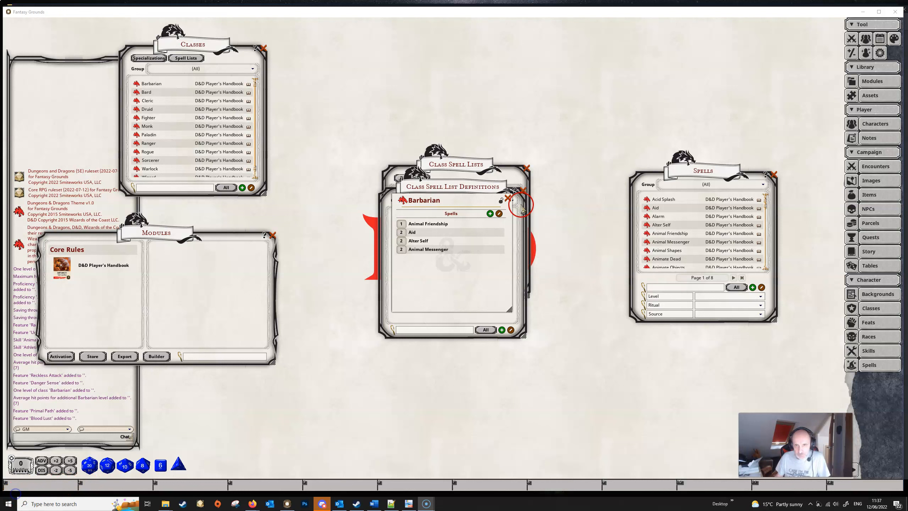
# Step: Close the Barbarian definition, check the class spell lists for it, and close the spell lists and the Spells list
pyautogui.click(508, 199)
pyautogui.click(523, 192)
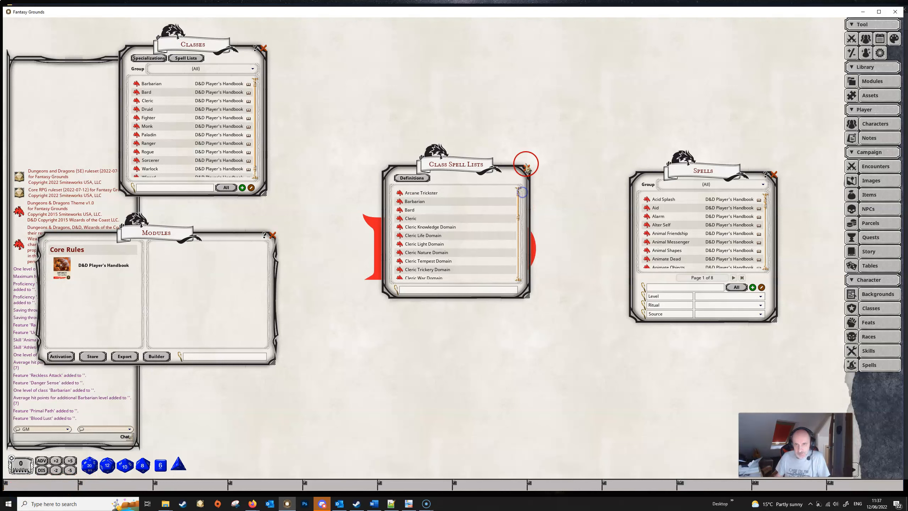
pyautogui.click(526, 168)
pyautogui.click(773, 174)
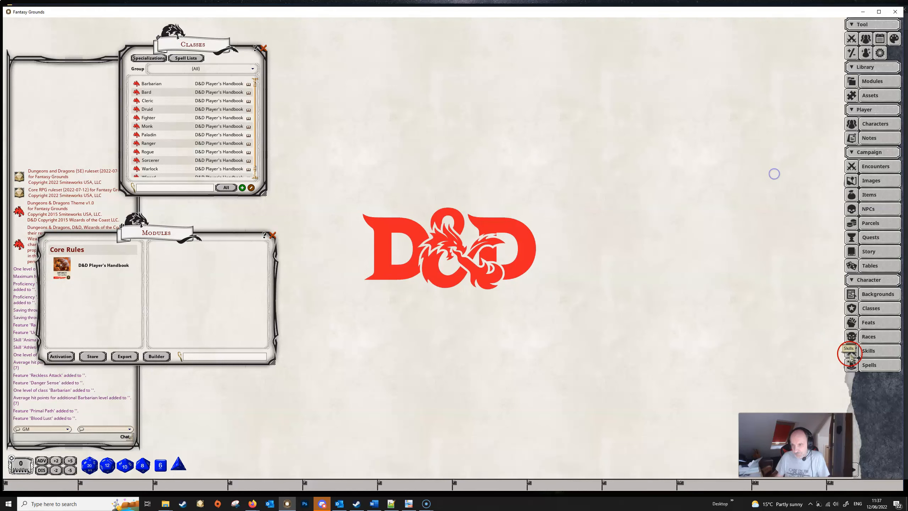
# Step: Start a race text import from the Races list and paste the copied Dwarf text into it
pyautogui.click(875, 340)
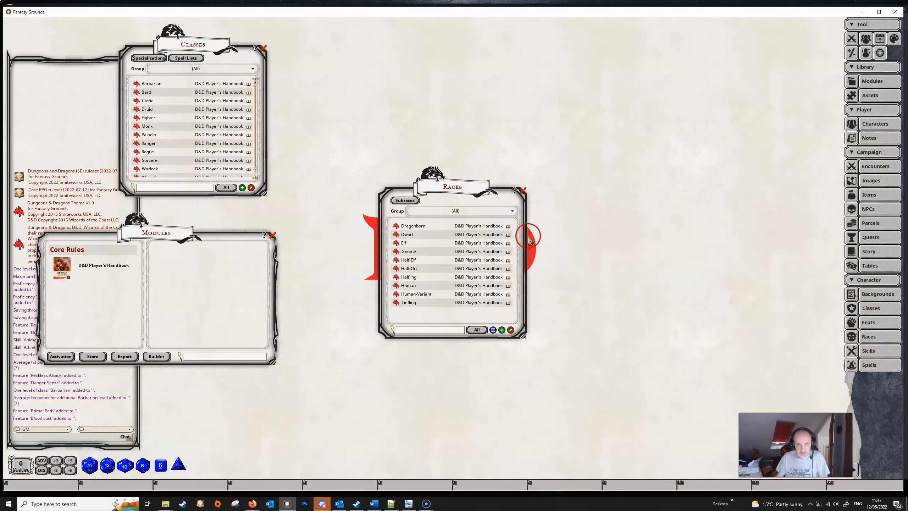
pyautogui.moveTo(455, 192); pyautogui.dragTo(433, 176)
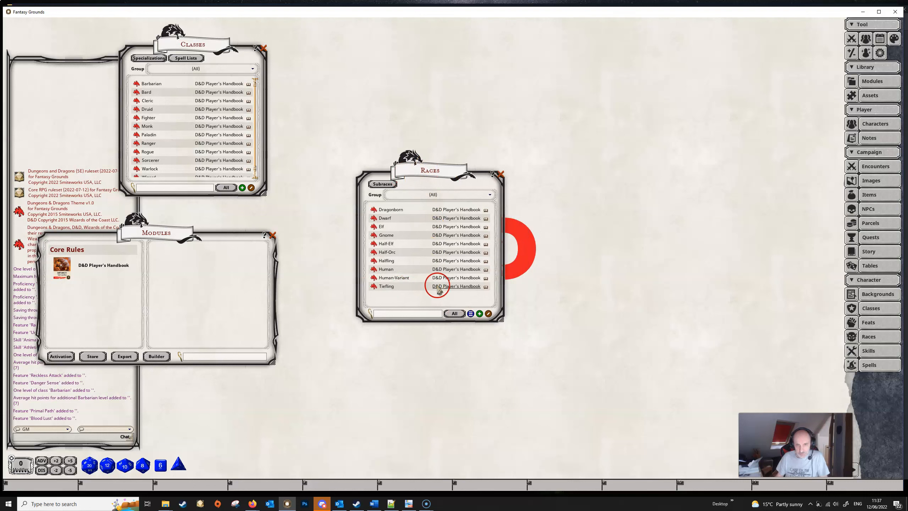
pyautogui.click(471, 313)
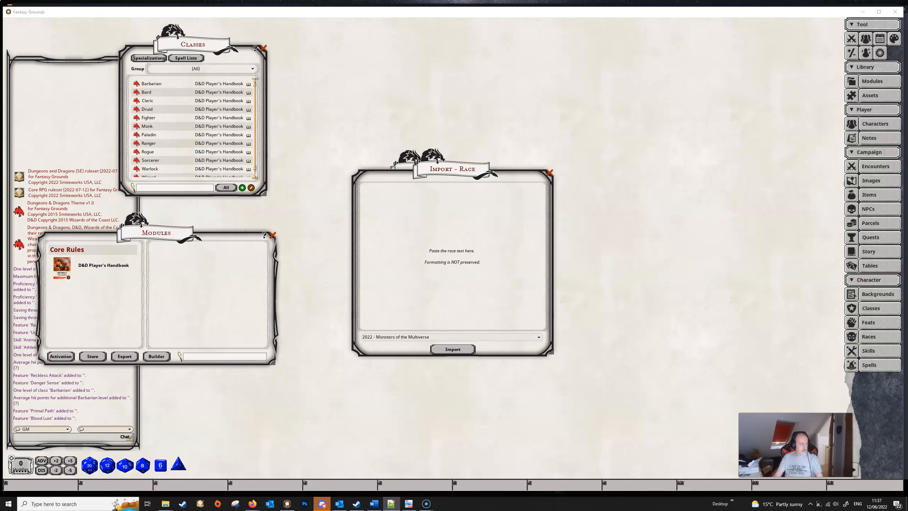
pyautogui.click(404, 219)
pyautogui.click(447, 237)
pyautogui.hotkey('ctrl', 'v')
pyautogui.scroll(5, 448, 243)
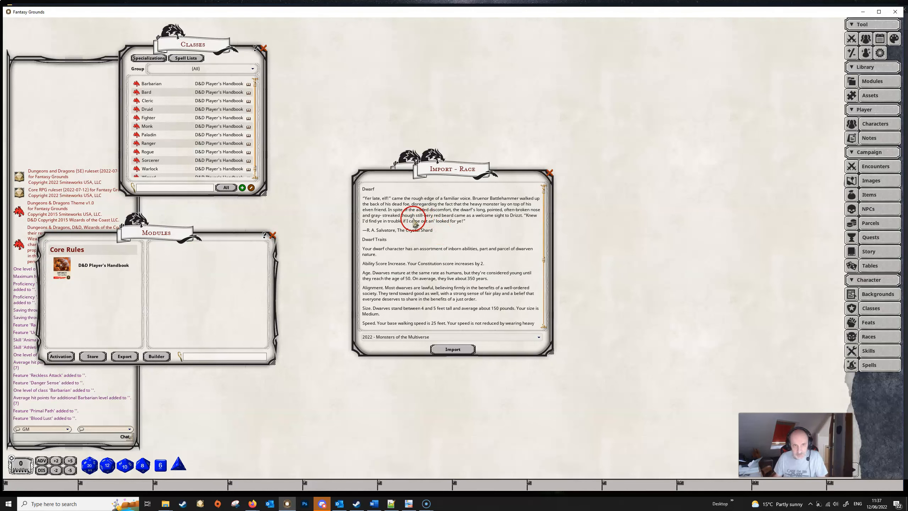
# Step: Enclose the opening quotation in the Dwarf import text in <i> and </i> tags for italics
pyautogui.moveTo(364, 200); pyautogui.dragTo(468, 222)
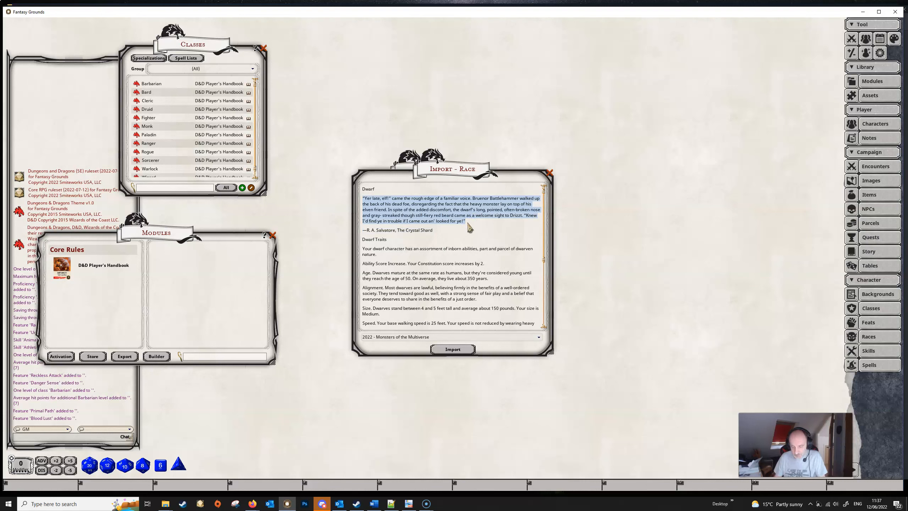
pyautogui.click(363, 197)
pyautogui.click(398, 238)
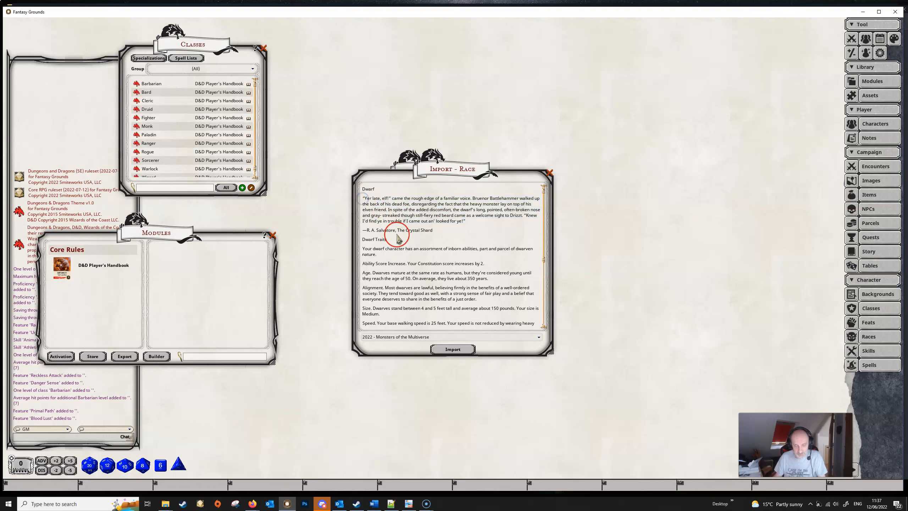
pyautogui.write('<i')
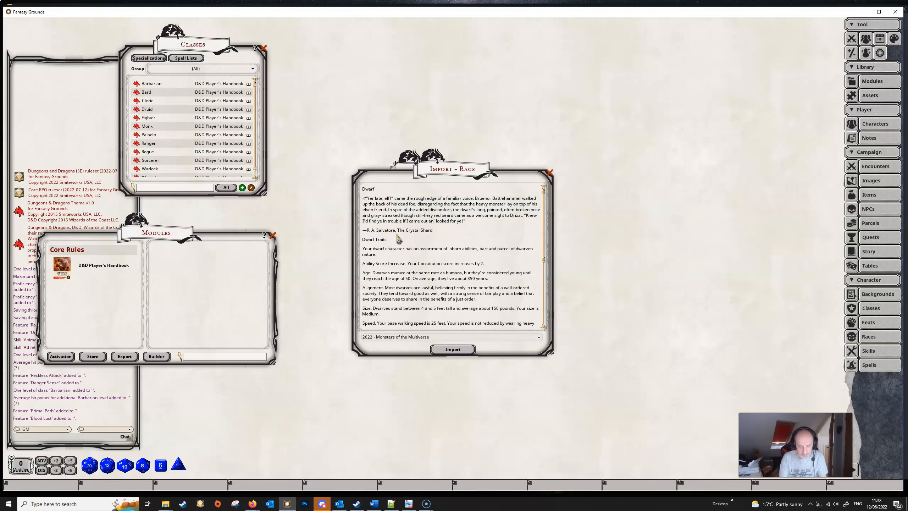
pyautogui.write('>')
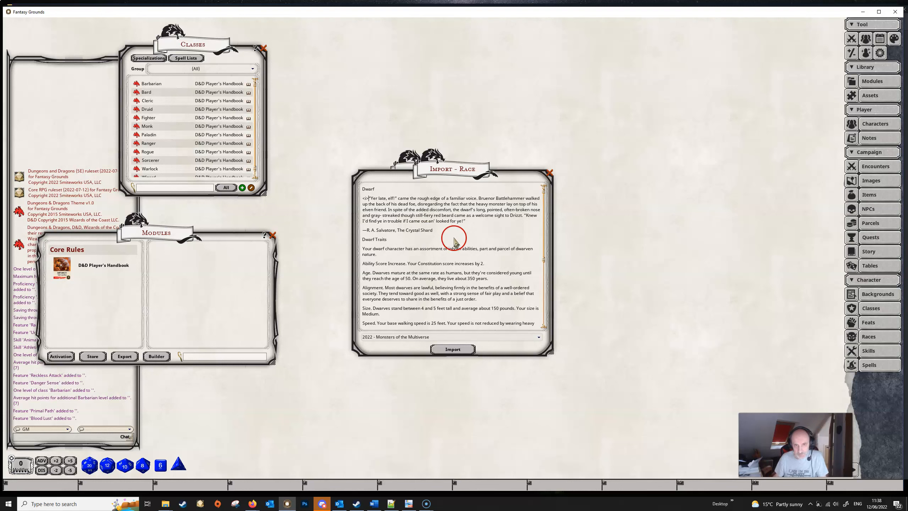
pyautogui.click(468, 221)
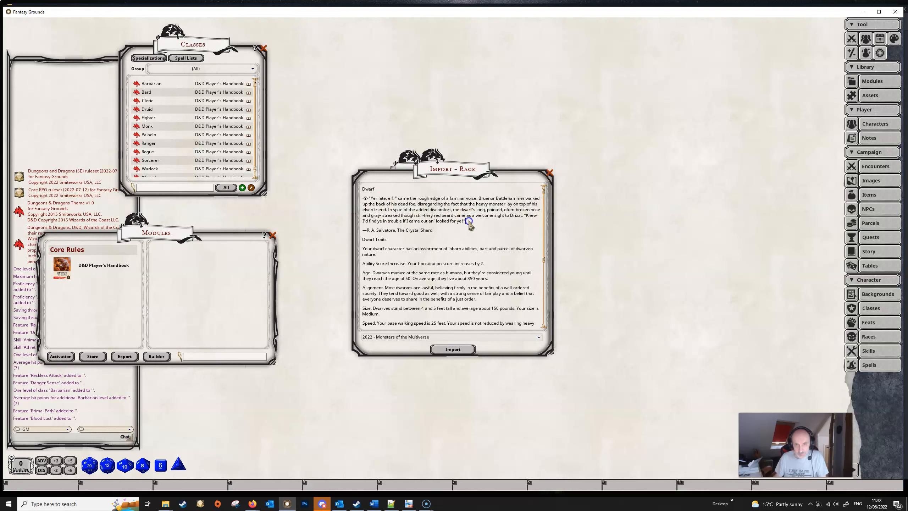
pyautogui.write('</i>')
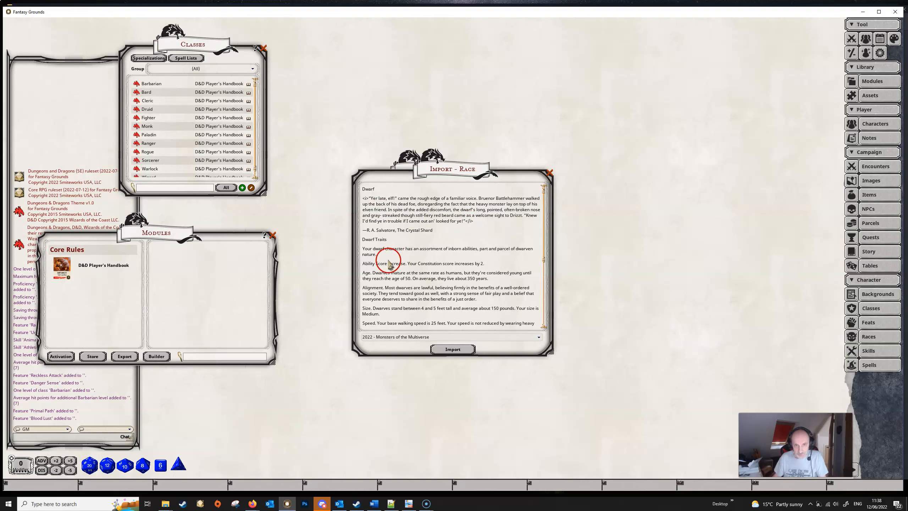
# Step: Look through the rest of the Dwarf text and import it in the 2022 - Monsters of the Multiverse format
pyautogui.scroll(-1, 380, 267)
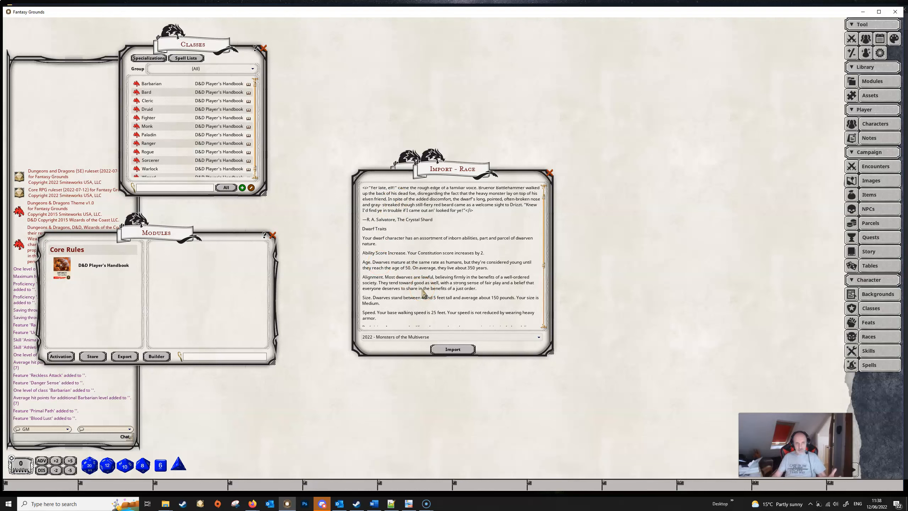
pyautogui.scroll(-5, 410, 261)
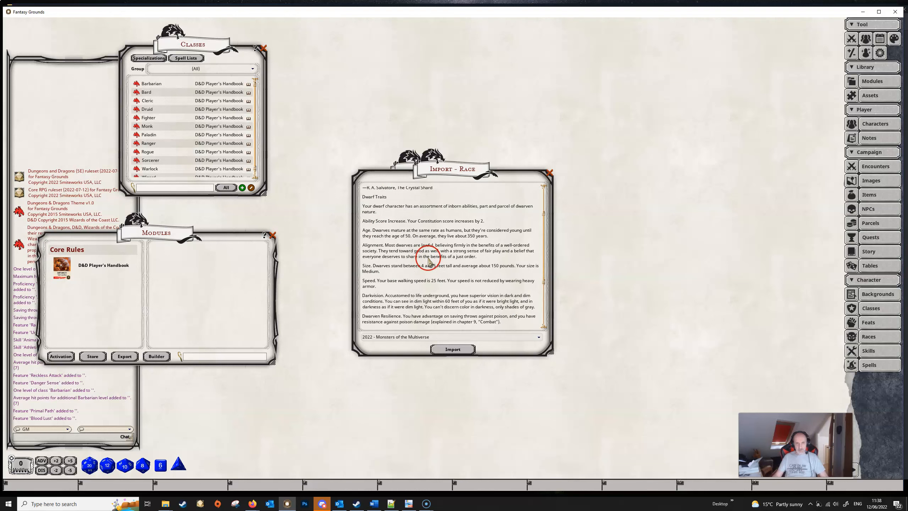
pyautogui.scroll(-2, 429, 263)
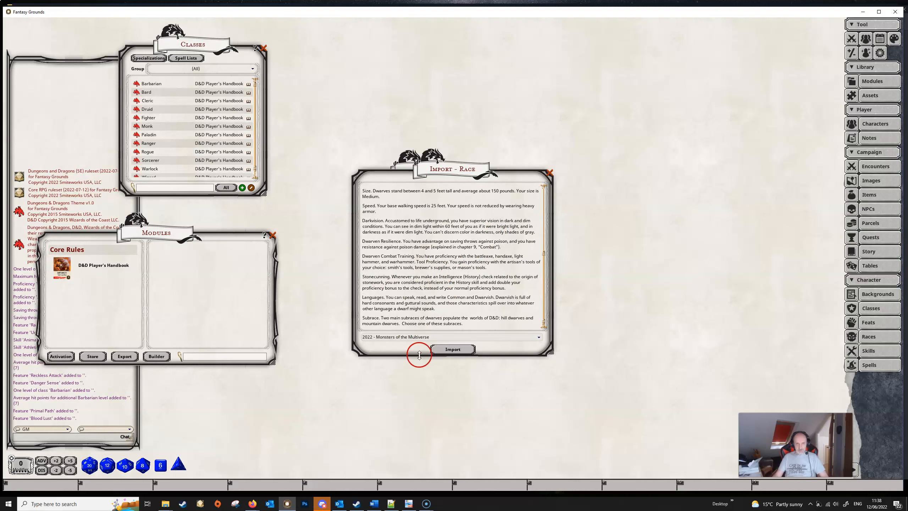
pyautogui.click(453, 349)
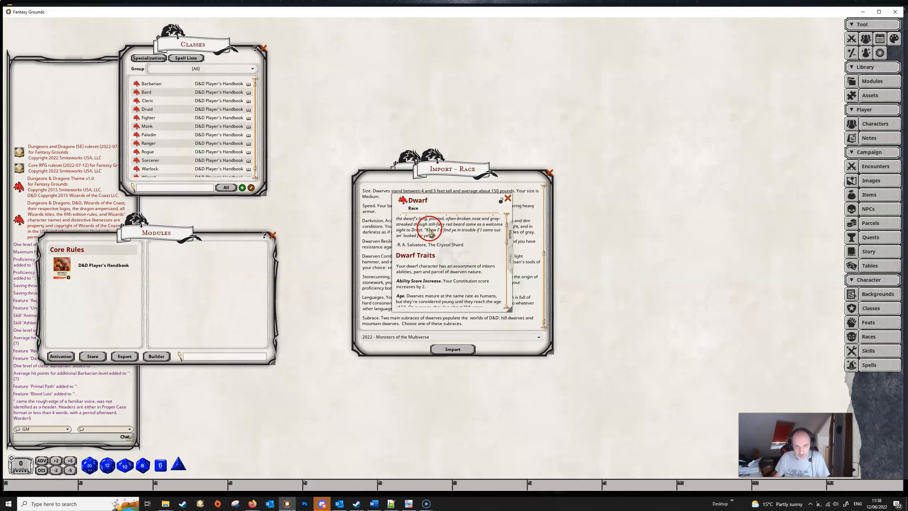
# Step: Review the imported Dwarf race's formatted description through to the end and its list of traits
pyautogui.scroll(-3, 425, 264)
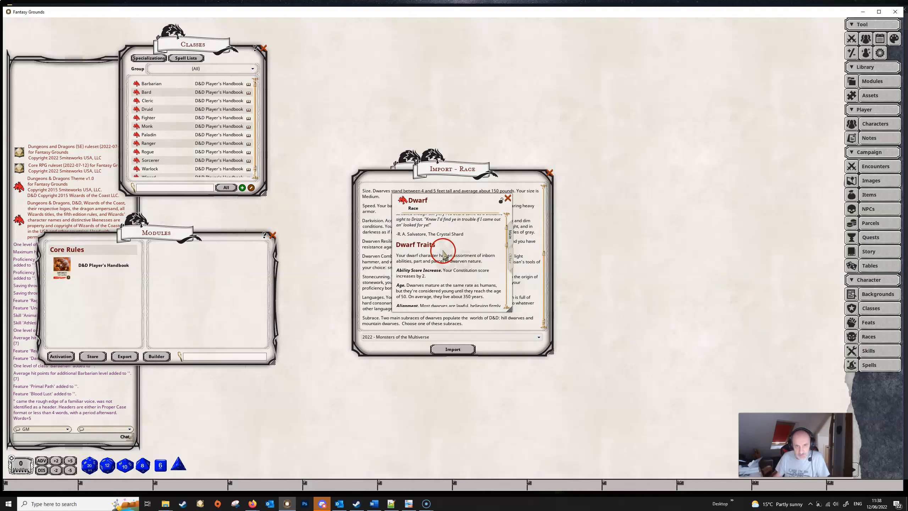
pyautogui.scroll(-4, 450, 260)
pyautogui.scroll(-2, 437, 261)
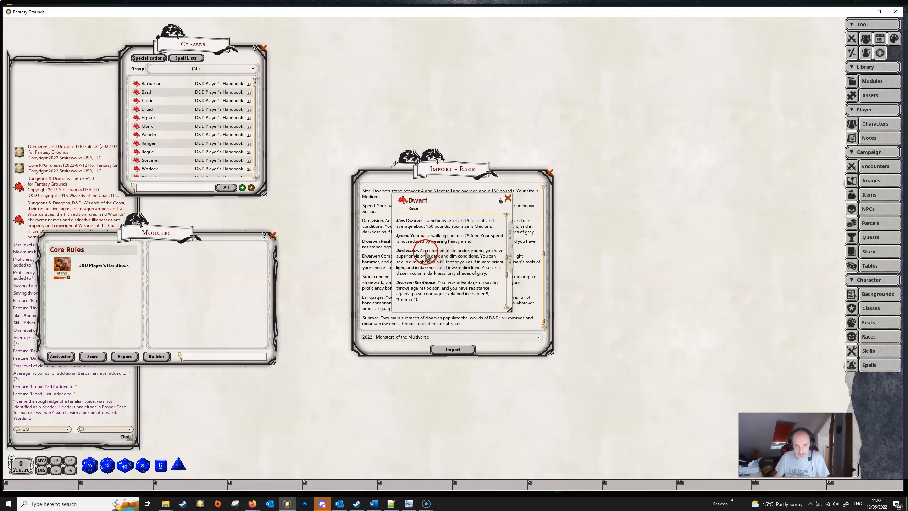
pyautogui.scroll(-2, 437, 259)
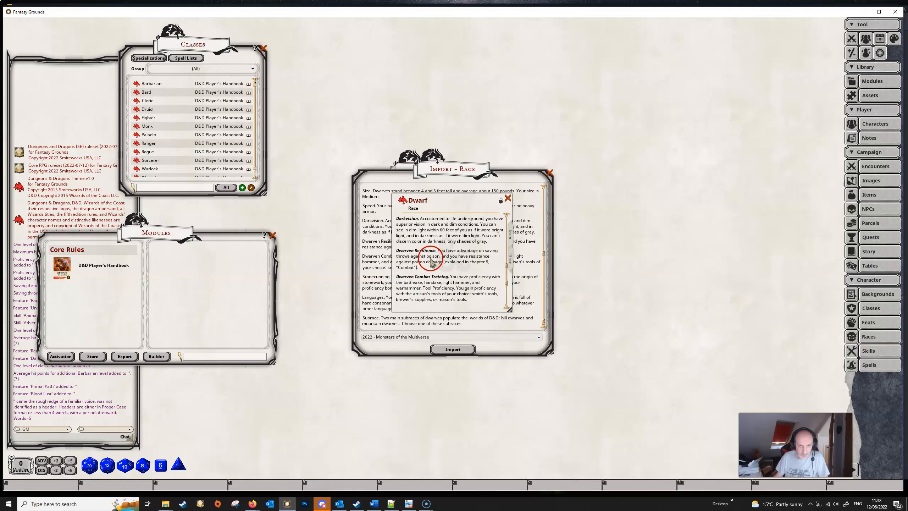
pyautogui.scroll(-3, 424, 264)
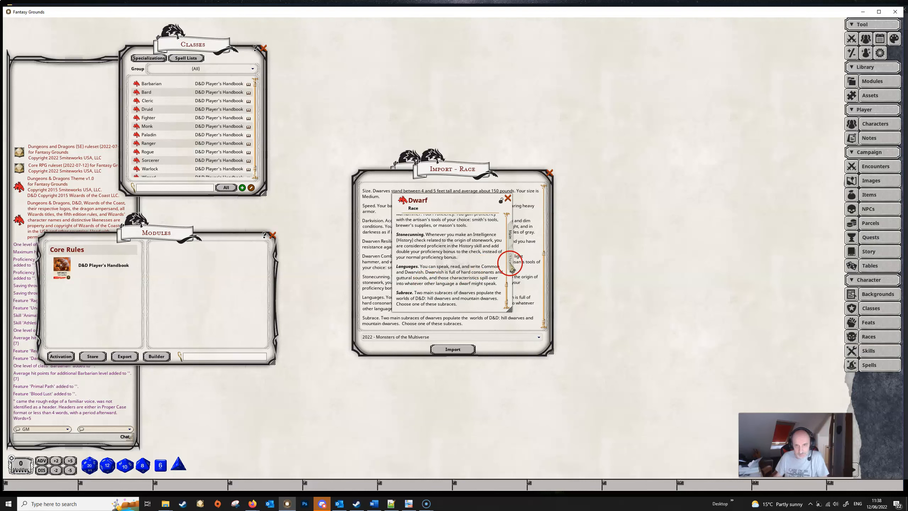
pyautogui.click(509, 258)
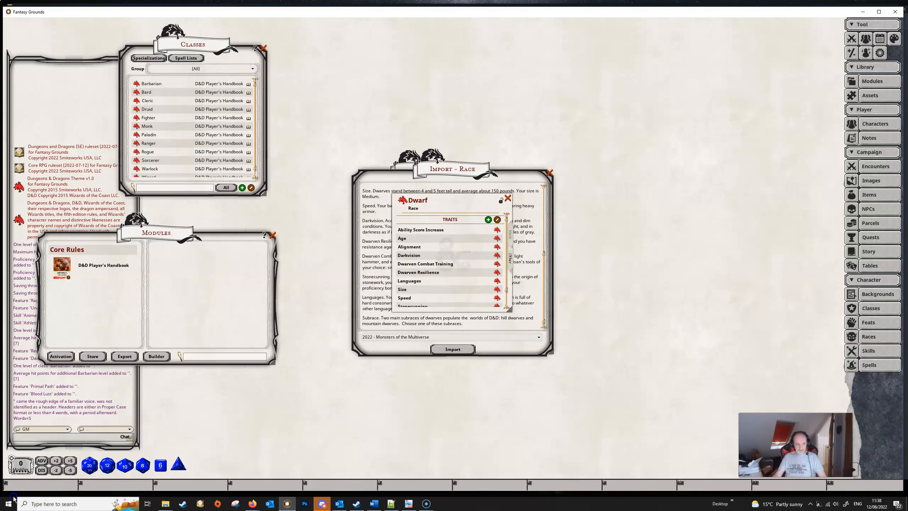
# Step: Close the Dwarf record and the race import window, and reposition the Races list
pyautogui.click(507, 198)
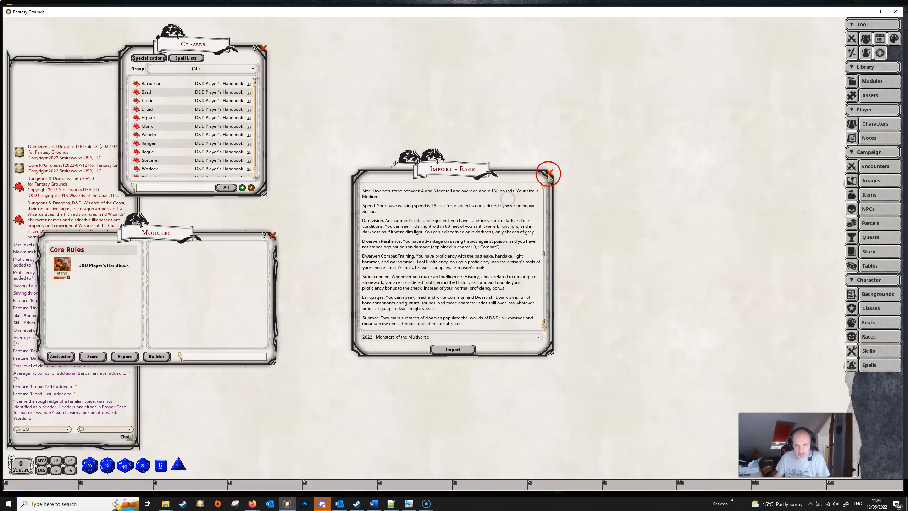
pyautogui.click(549, 172)
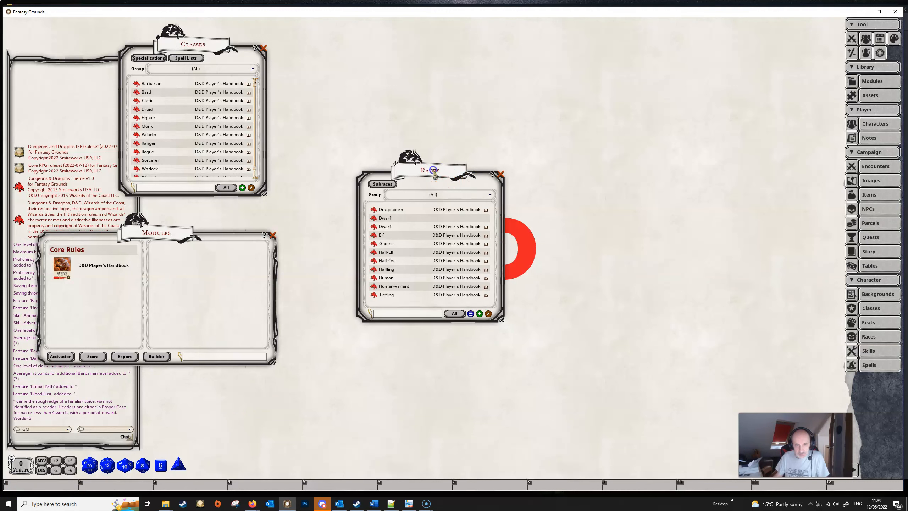
pyautogui.moveTo(436, 175); pyautogui.dragTo(414, 154)
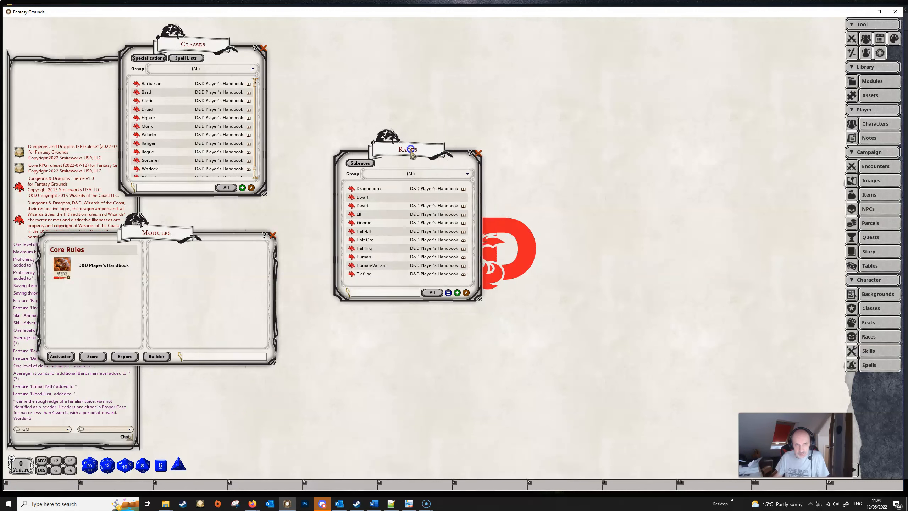
# Step: Create a new subrace record named Scottish Dwarf from the Subraces list
pyautogui.click(359, 163)
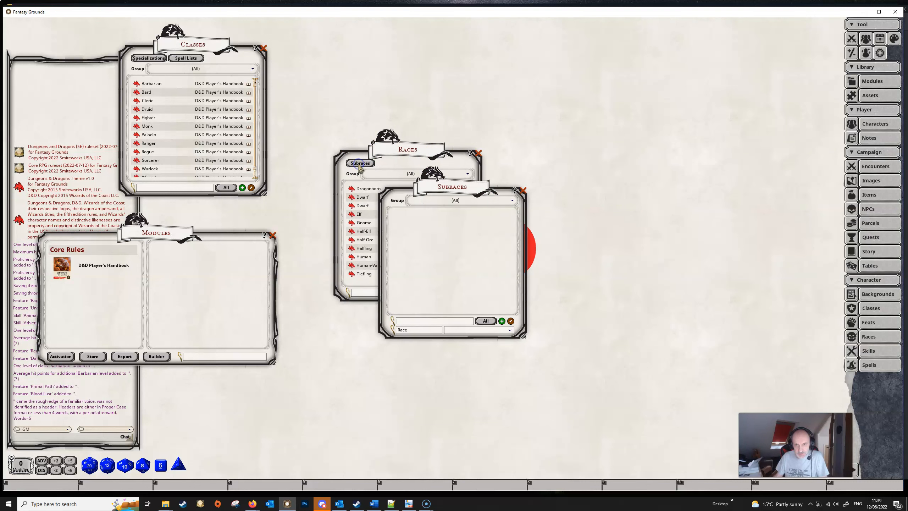
pyautogui.moveTo(459, 194); pyautogui.dragTo(489, 235)
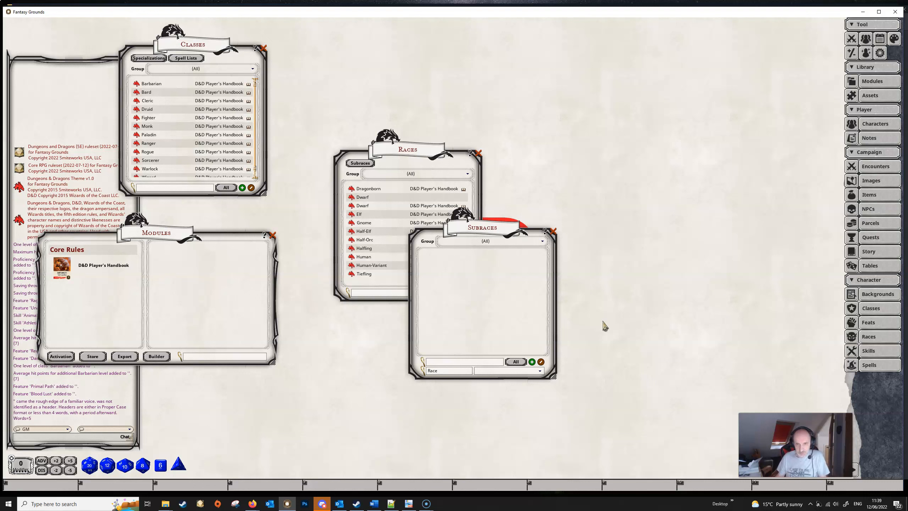
pyautogui.click(532, 361)
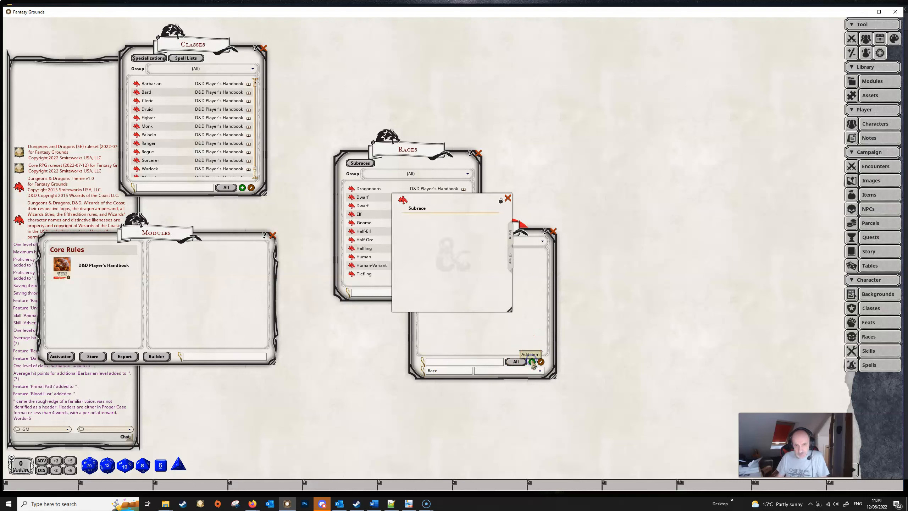
pyautogui.press('shift')
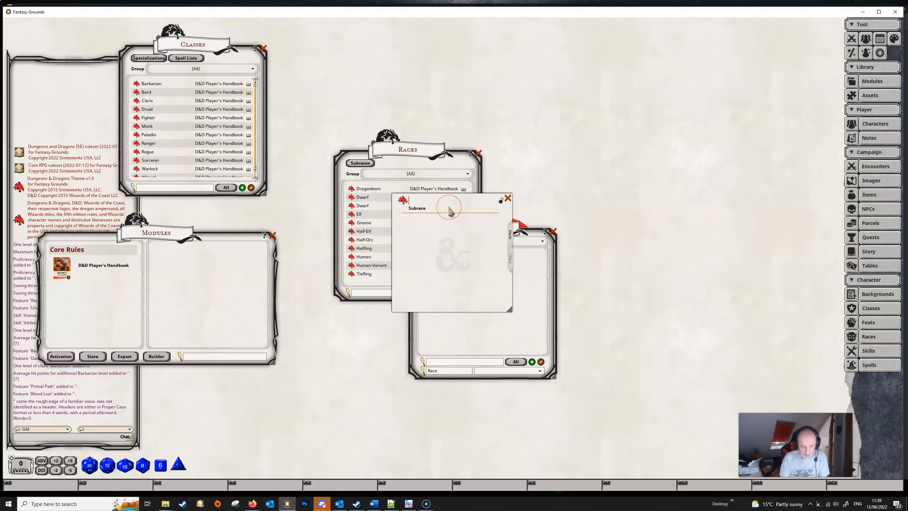
pyautogui.write('Sco')
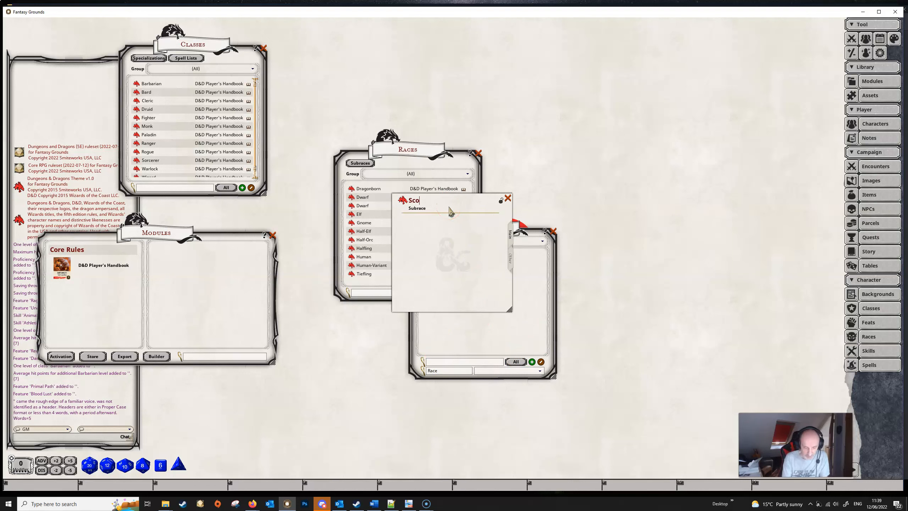
pyautogui.write('ttish Dwarf')
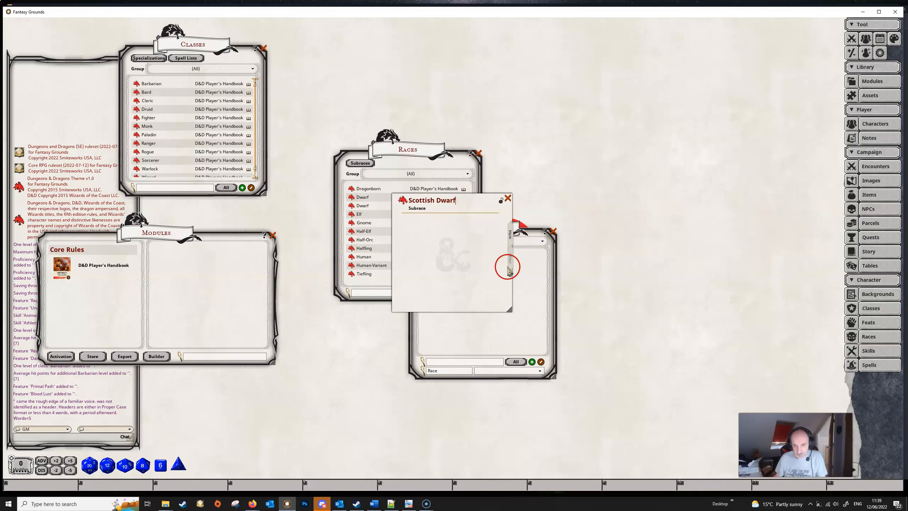
# Step: Set the parent race of the Scottish Dwarf subrace to Dwarf
pyautogui.click(511, 261)
pyautogui.click(460, 264)
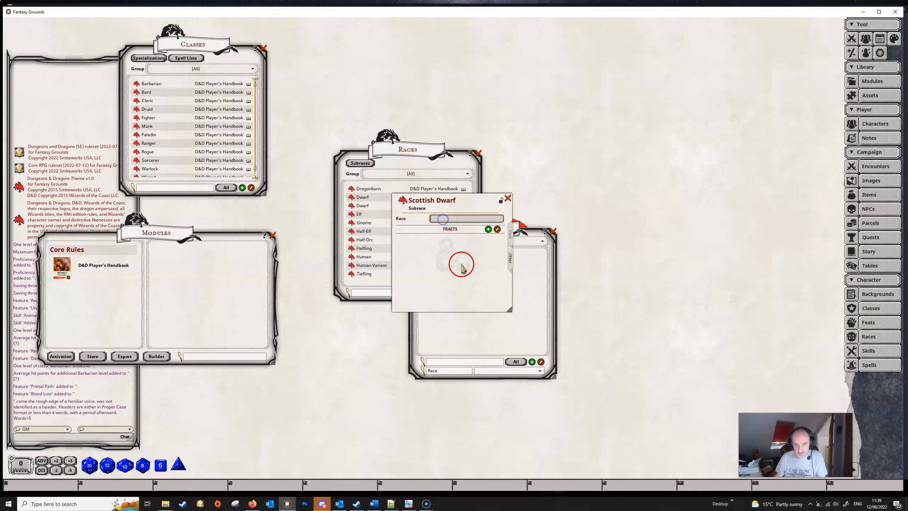
pyautogui.write('Dwarf')
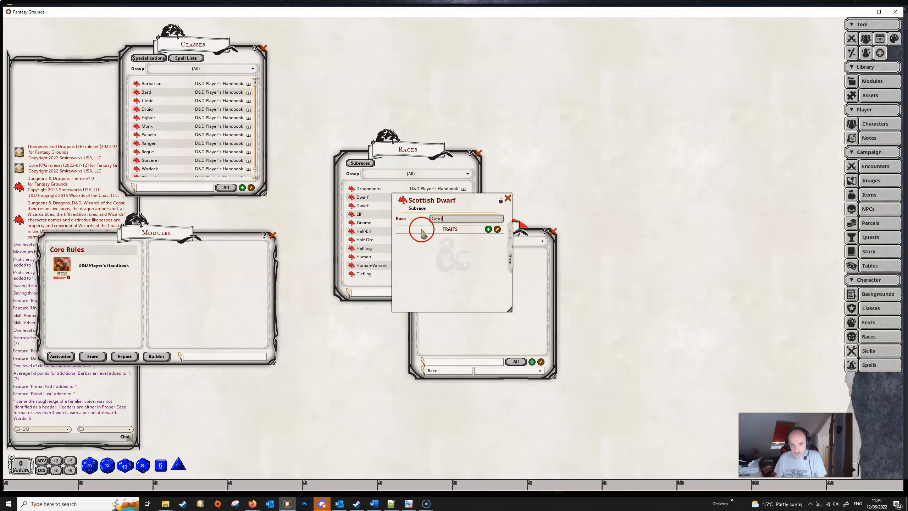
# Step: Add a trait named Ability Score Increase to the Scottish Dwarf subrace
pyautogui.click(488, 229)
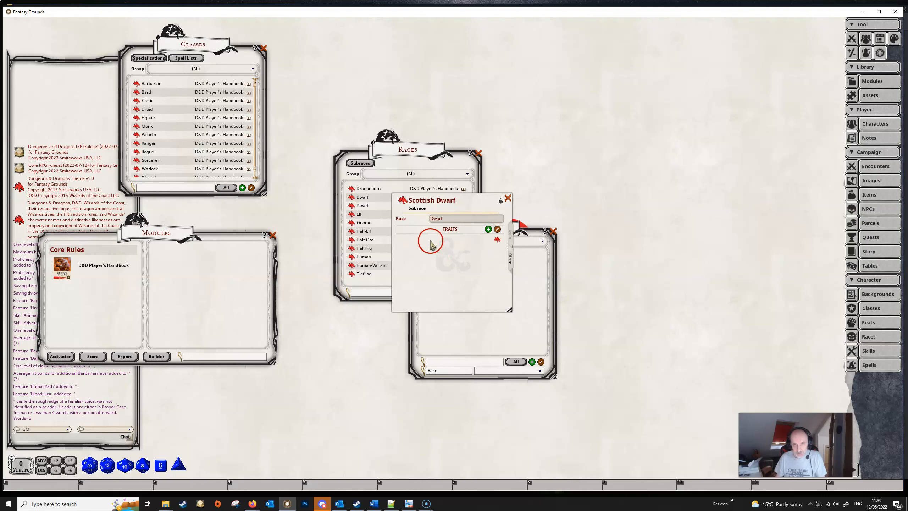
pyautogui.write('Ability Score ')
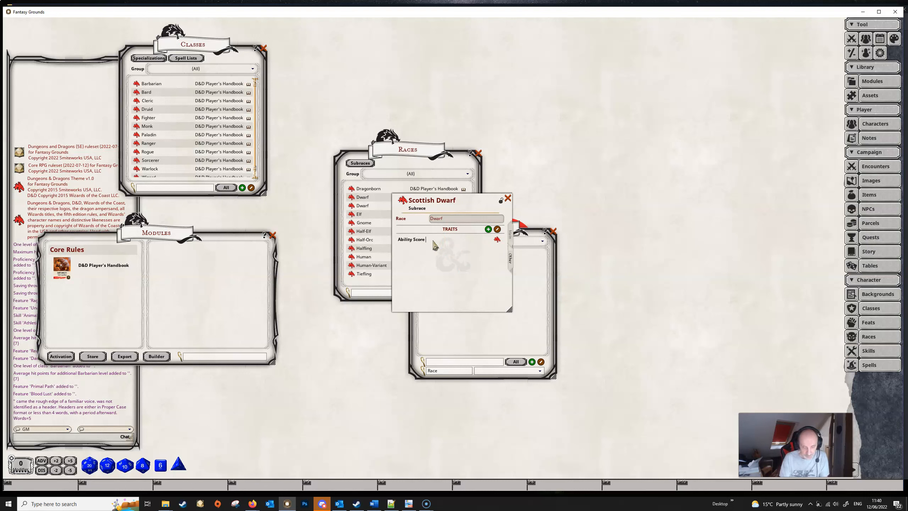
pyautogui.write('Increase')
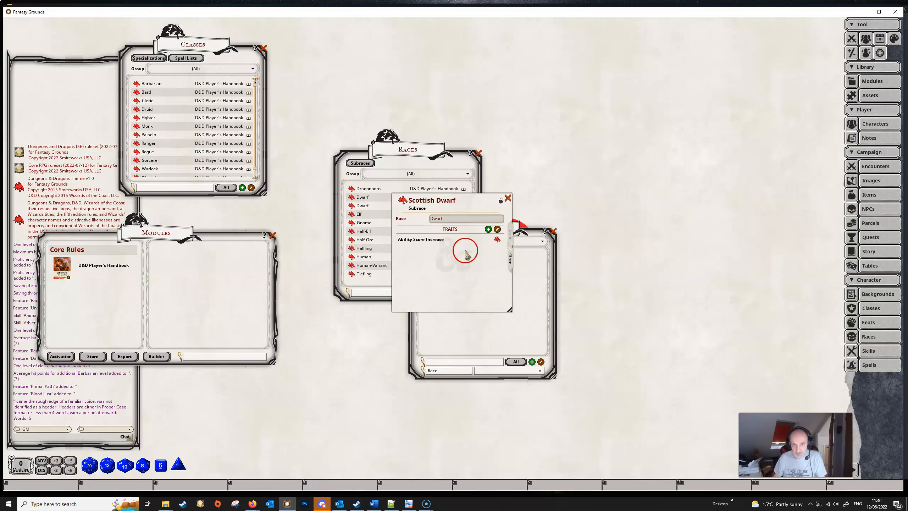
# Step: Describe the trait as "Your constitution score increases by 2", lock it, close both records and set the Subraces list beside the Races list
pyautogui.click(497, 240)
pyautogui.click(450, 228)
pyautogui.write('Y')
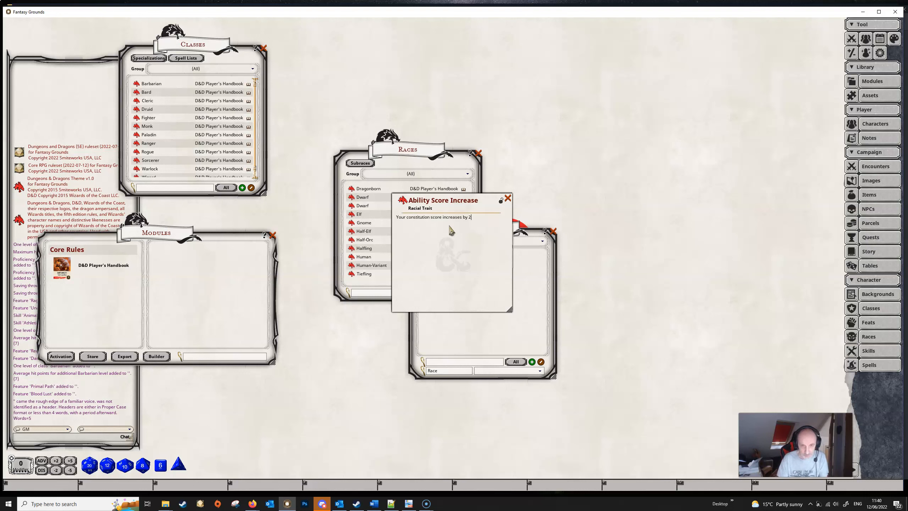
pyautogui.click(501, 202)
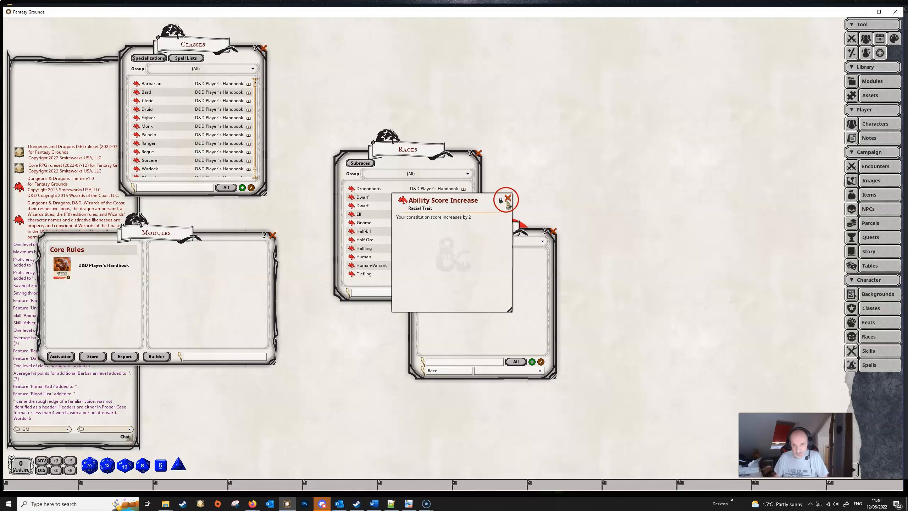
pyautogui.click(506, 199)
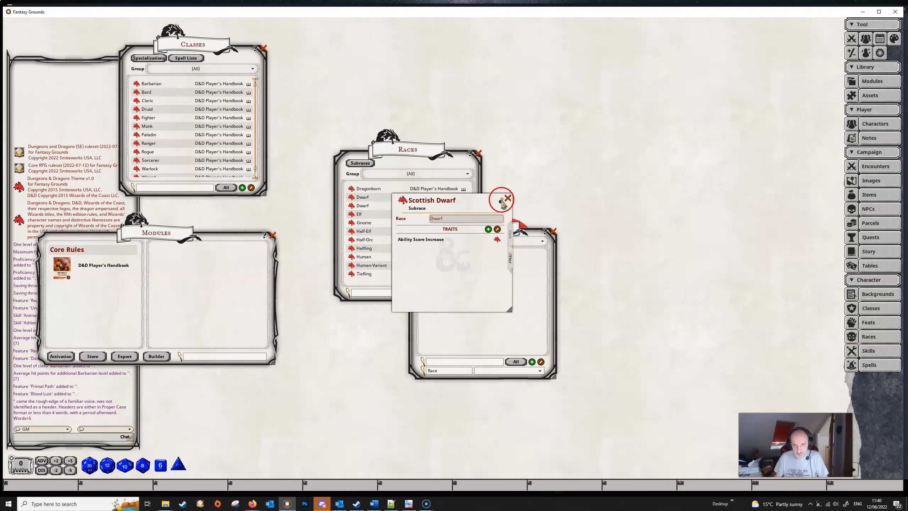
pyautogui.click(508, 198)
pyautogui.moveTo(493, 234); pyautogui.dragTo(598, 169)
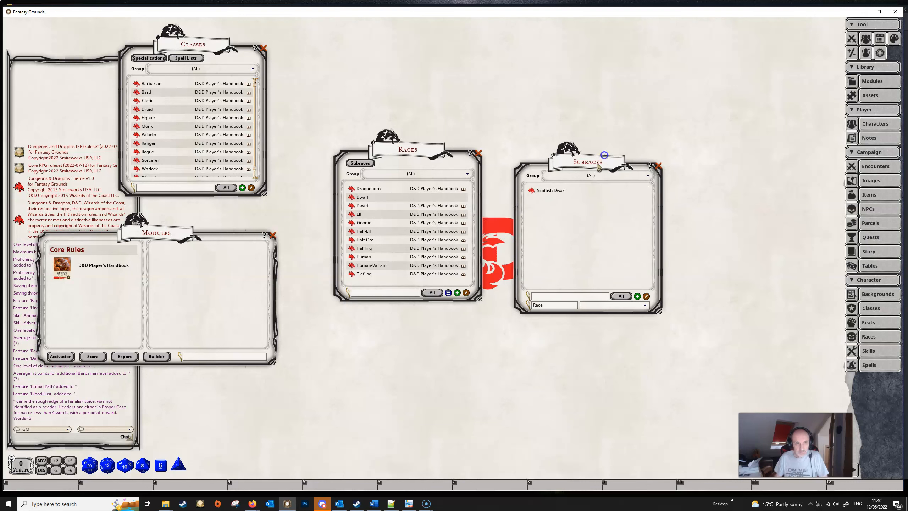
# Step: Apply the custom Dwarf race to the level 3 Barbarian character, choosing Scottish Dwarf as the sub-race
pyautogui.click(875, 124)
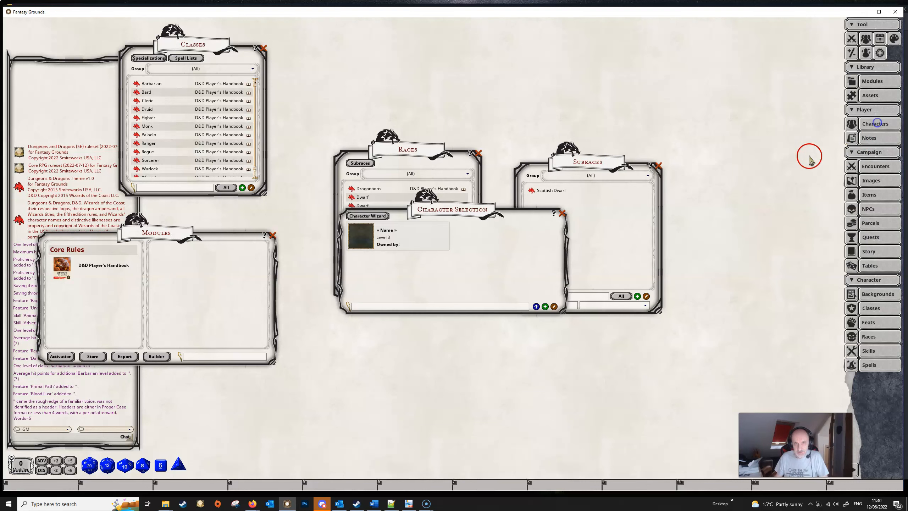
pyautogui.click(369, 242)
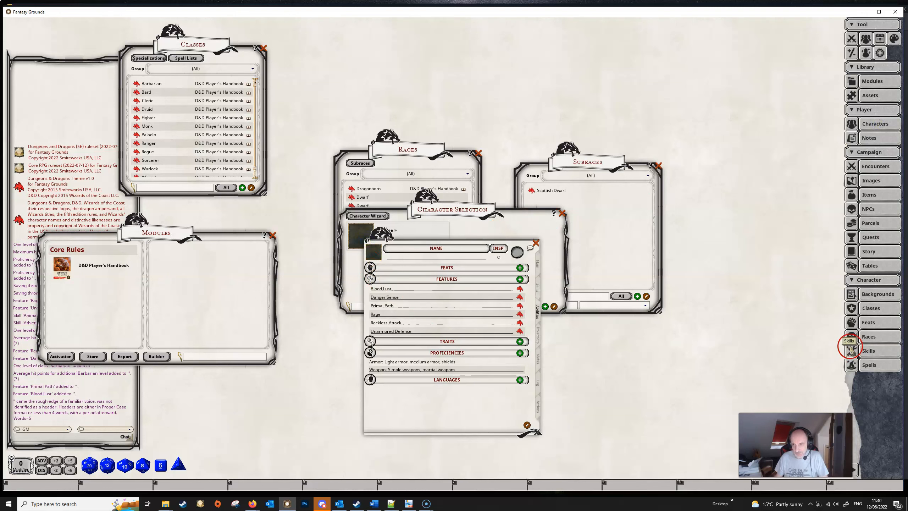
pyautogui.click(877, 334)
pyautogui.moveTo(417, 155); pyautogui.dragTo(674, 155)
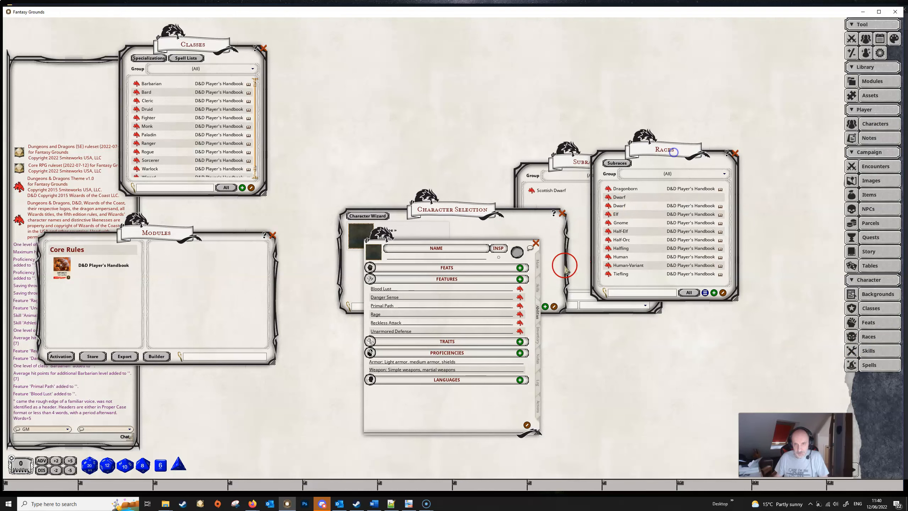
pyautogui.click(538, 265)
pyautogui.moveTo(606, 197); pyautogui.dragTo(558, 286)
pyautogui.moveTo(472, 297); pyautogui.dragTo(472, 297)
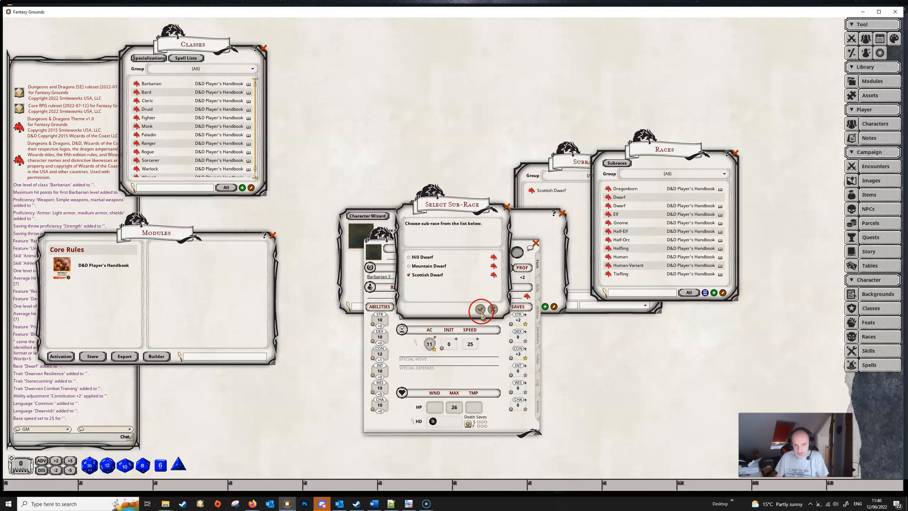
pyautogui.click(479, 306)
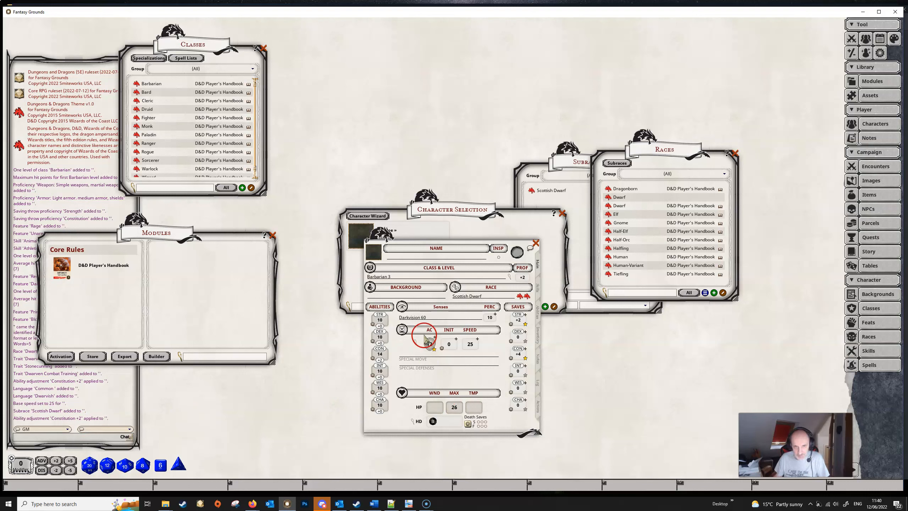
# Step: Inspect the Dwarf race and Scottish Dwarf subrace records linked from the character sheet
pyautogui.click(519, 297)
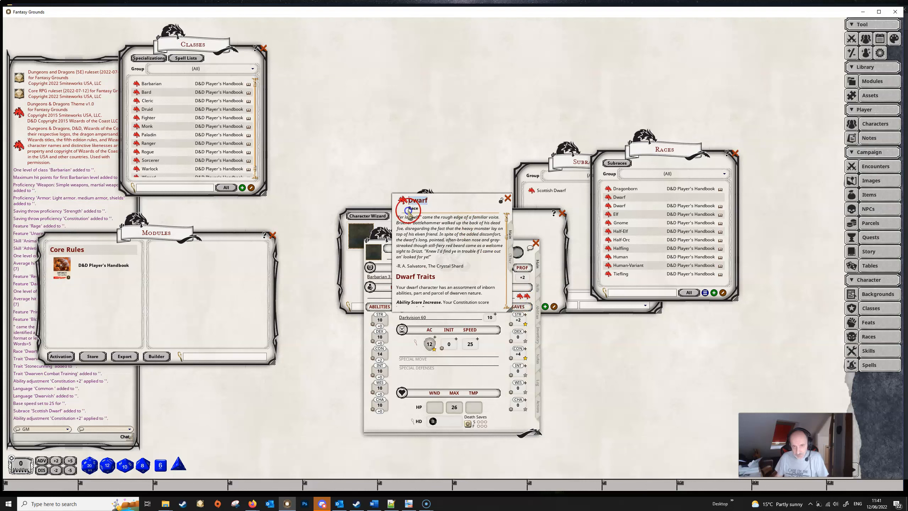
pyautogui.click(525, 297)
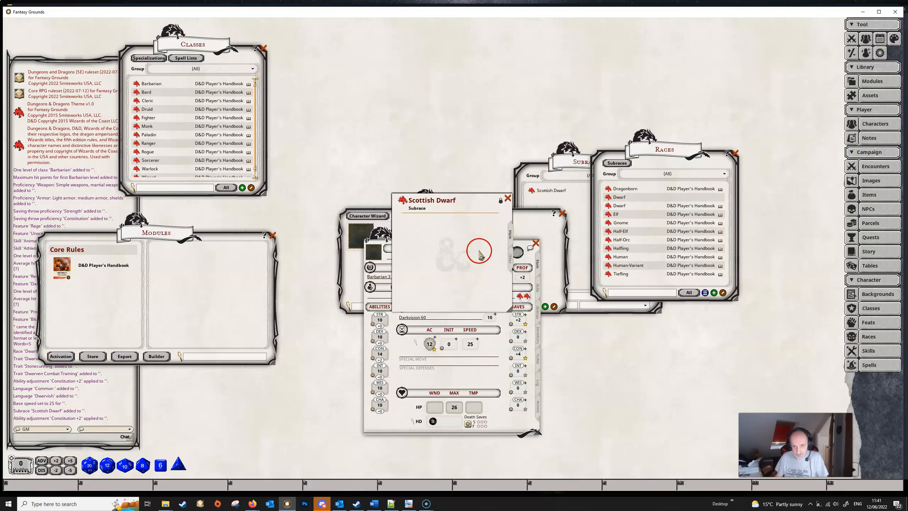
pyautogui.click(508, 198)
# Step: Close the character sheet, the Dwarf record, the character selection, and the Subraces and Races lists
pyautogui.click(536, 243)
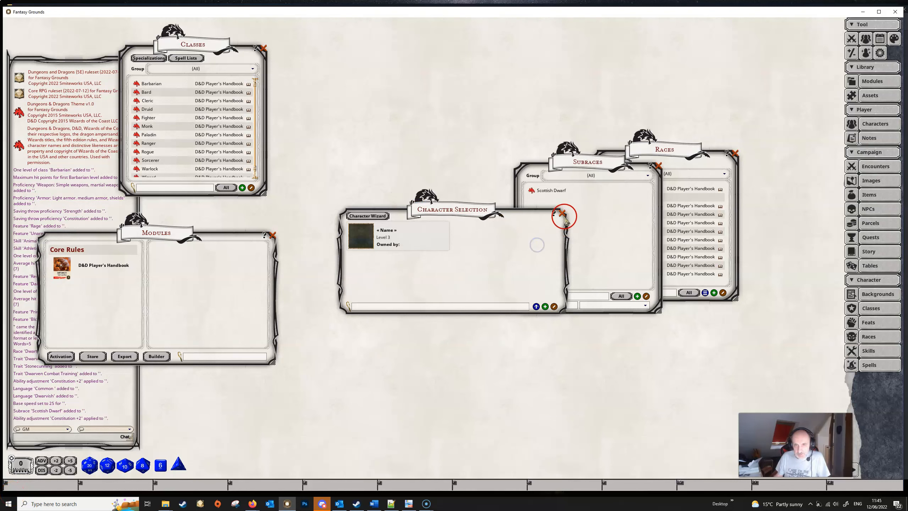
pyautogui.click(563, 213)
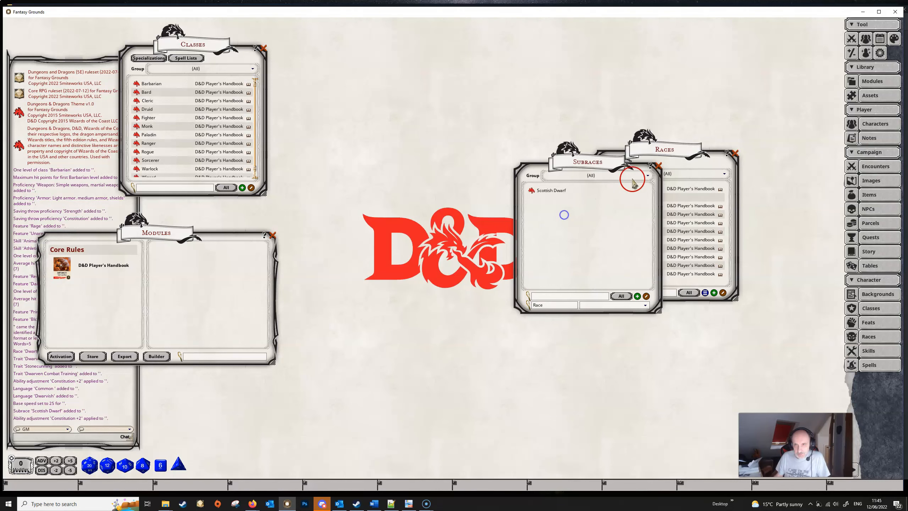
pyautogui.click(658, 165)
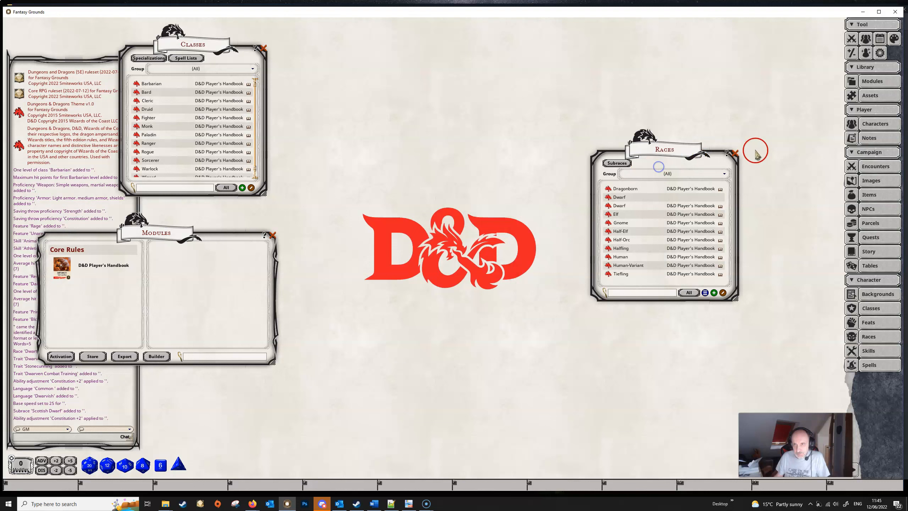
pyautogui.click(734, 154)
# Step: Create a new item named Criminal's Pack in the Items list
pyautogui.click(872, 195)
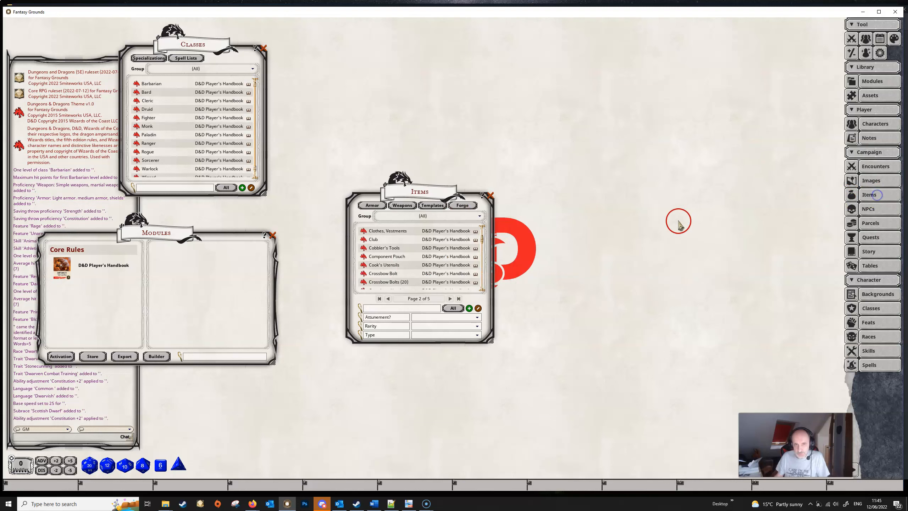
pyautogui.moveTo(448, 191); pyautogui.dragTo(445, 134)
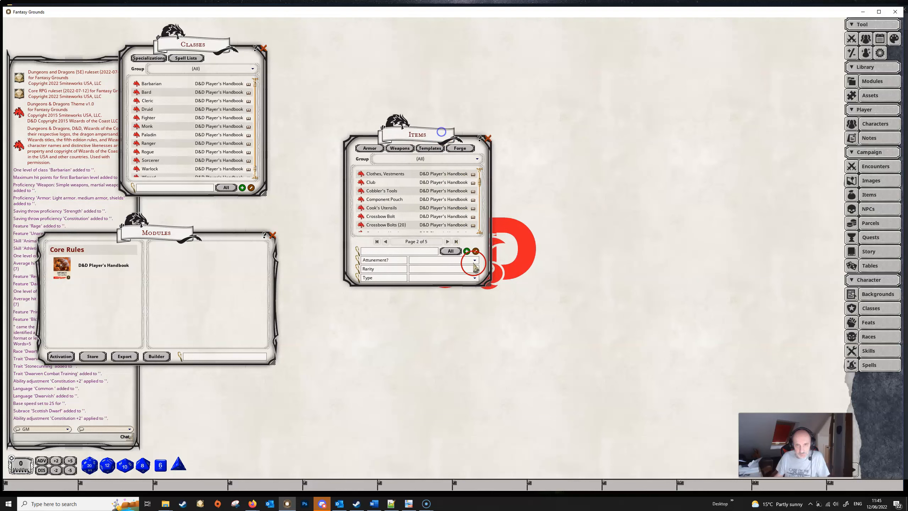
pyautogui.click(467, 252)
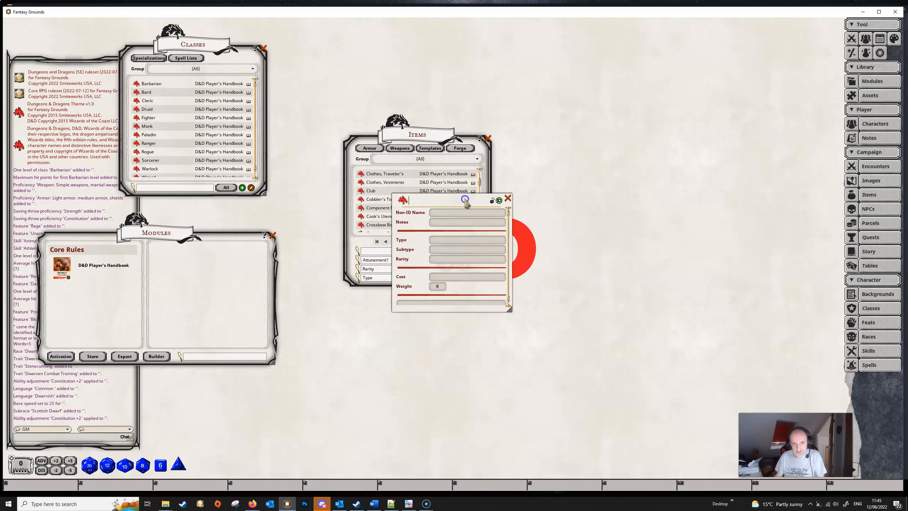
pyautogui.write('Crim')
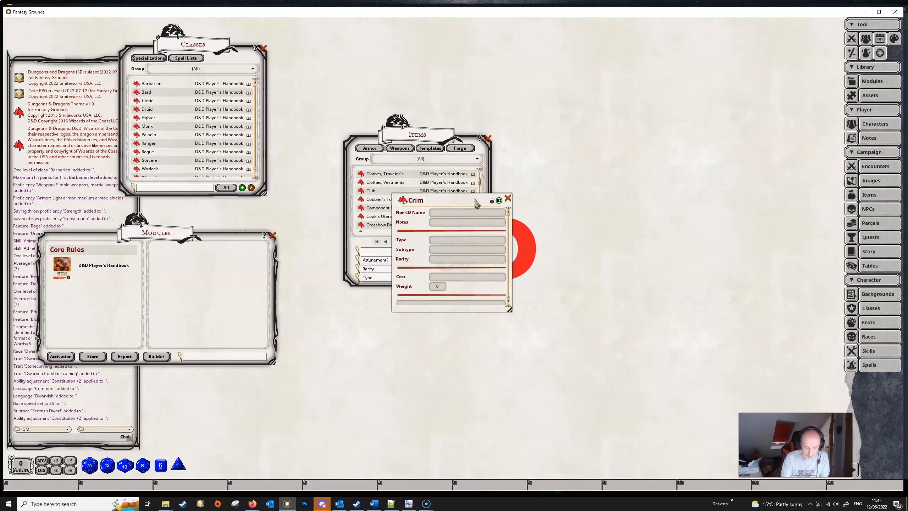
pyautogui.write("inal's Pack")
# Step: Set the type of the Criminal's Pack to Equipment Pack
pyautogui.click(436, 249)
pyautogui.click(553, 279)
pyautogui.click(475, 252)
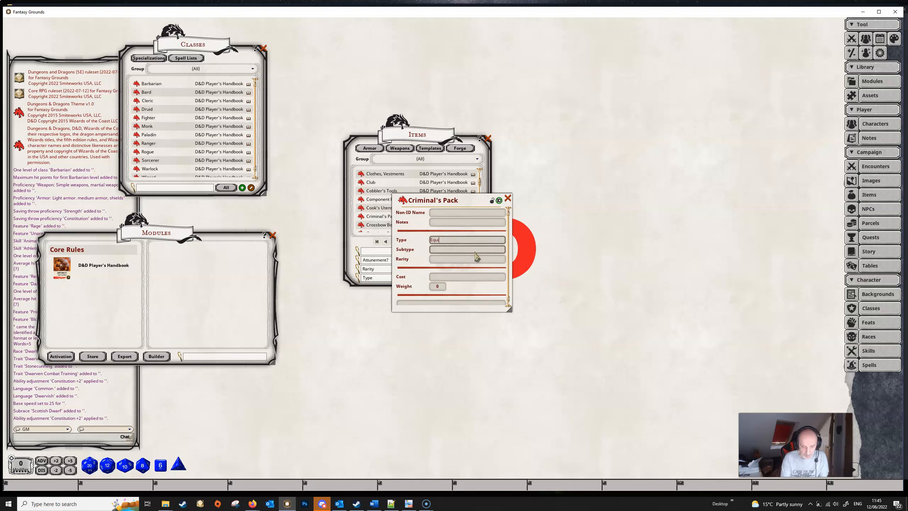
pyautogui.write('Equipment Pa')
pyautogui.press('Tab')
# Step: Add Cobbler's Tools, Clothes, Vestments and Cook's Utensils from the Items list to the pack's included items, and lock the record
pyautogui.scroll(-2, 474, 253)
pyautogui.moveTo(457, 284); pyautogui.dragTo(430, 301)
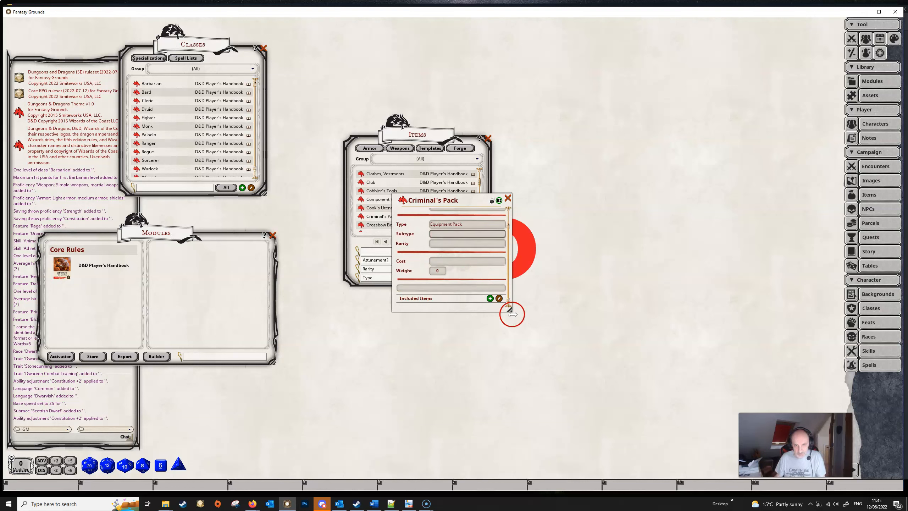
pyautogui.moveTo(510, 309); pyautogui.dragTo(507, 328)
pyautogui.click(489, 298)
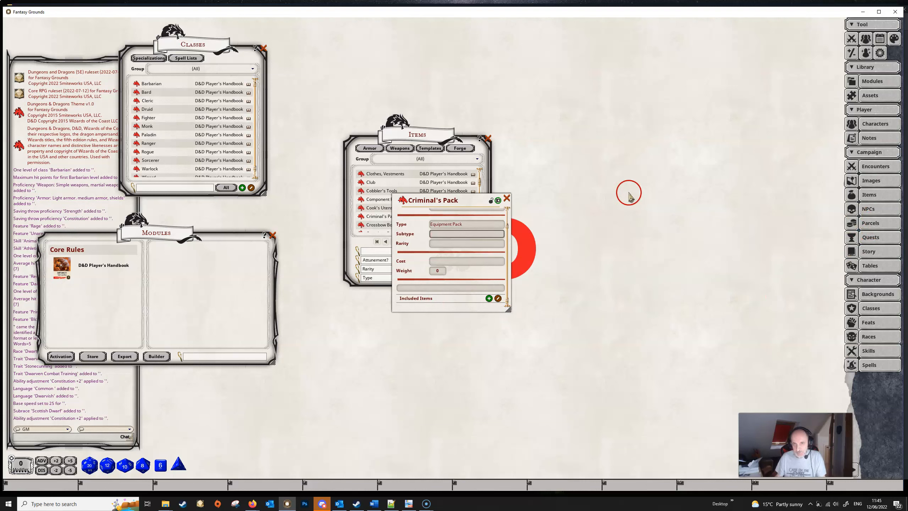
pyautogui.moveTo(432, 138); pyautogui.dragTo(693, 108)
pyautogui.moveTo(646, 154); pyautogui.dragTo(421, 306)
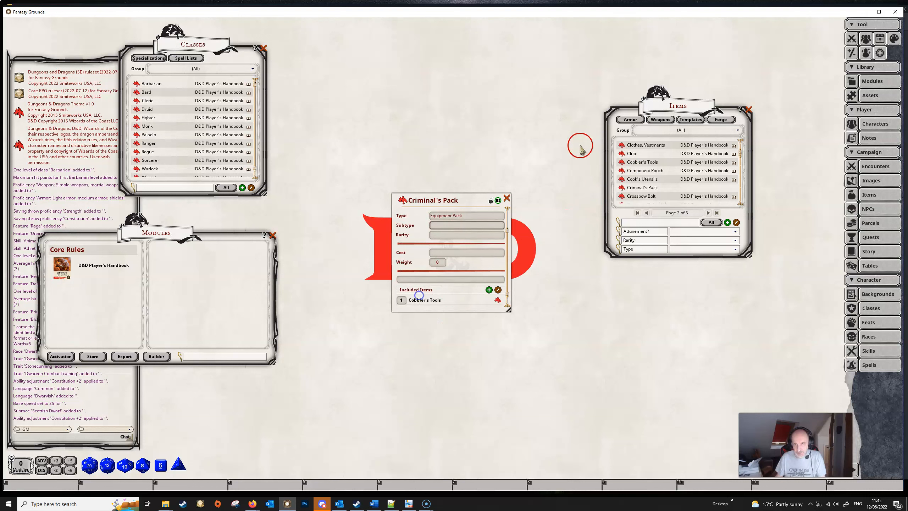
pyautogui.moveTo(623, 146); pyautogui.dragTo(462, 300)
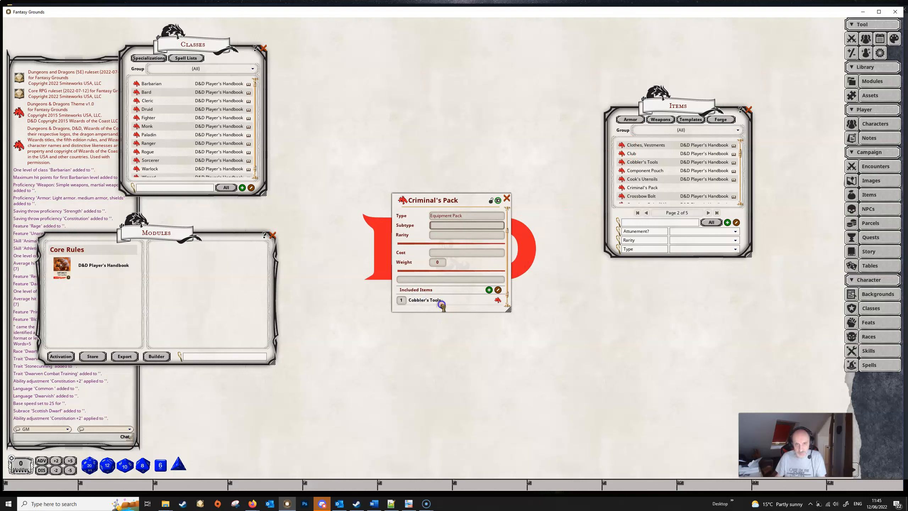
pyautogui.scroll(-2, 463, 292)
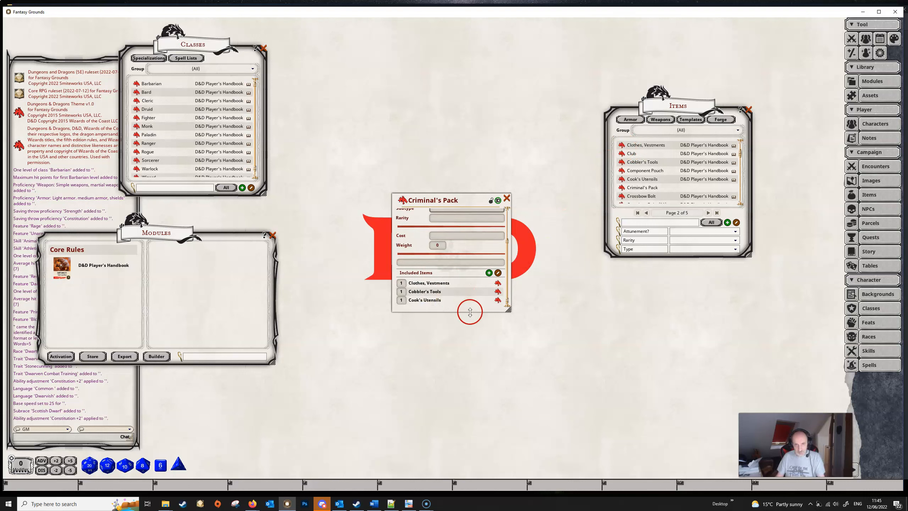
pyautogui.click(489, 201)
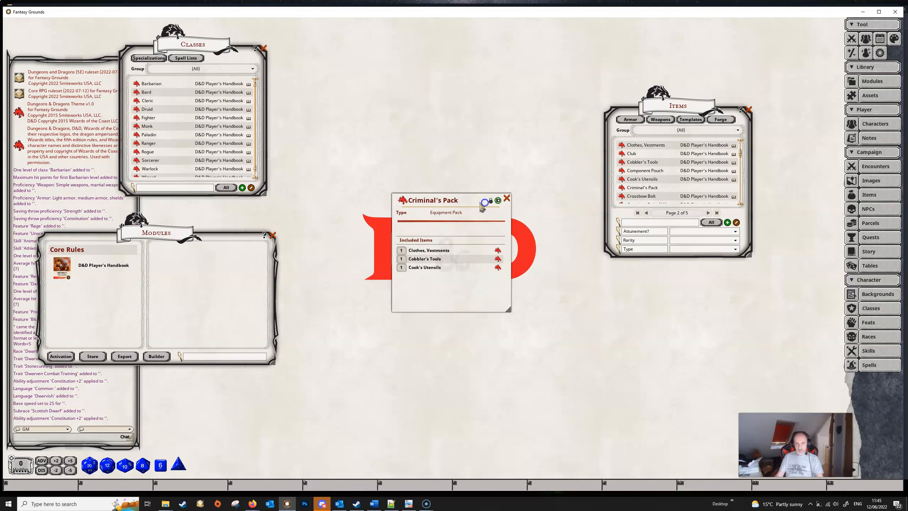
# Step: Add the Criminal's Pack to the inventory of the level 3 Barbarian character
pyautogui.moveTo(472, 199); pyautogui.dragTo(519, 166)
pyautogui.click(874, 124)
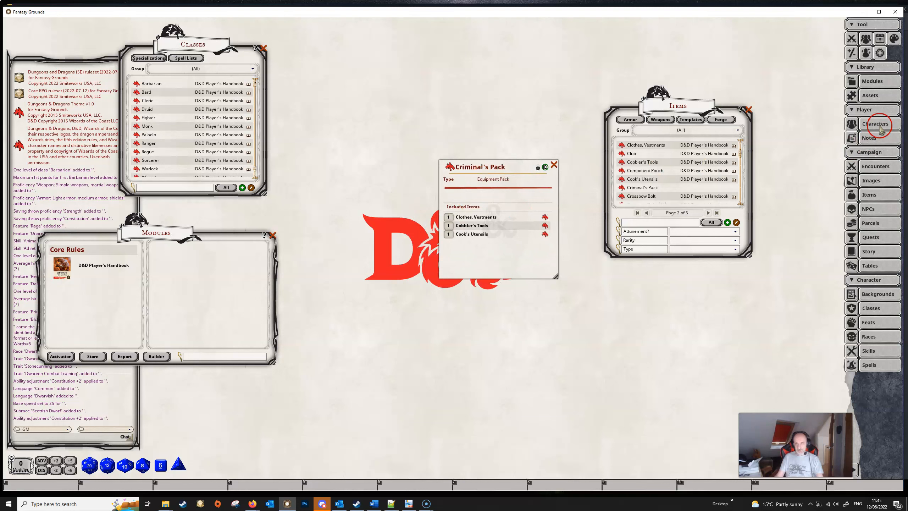
pyautogui.click(373, 235)
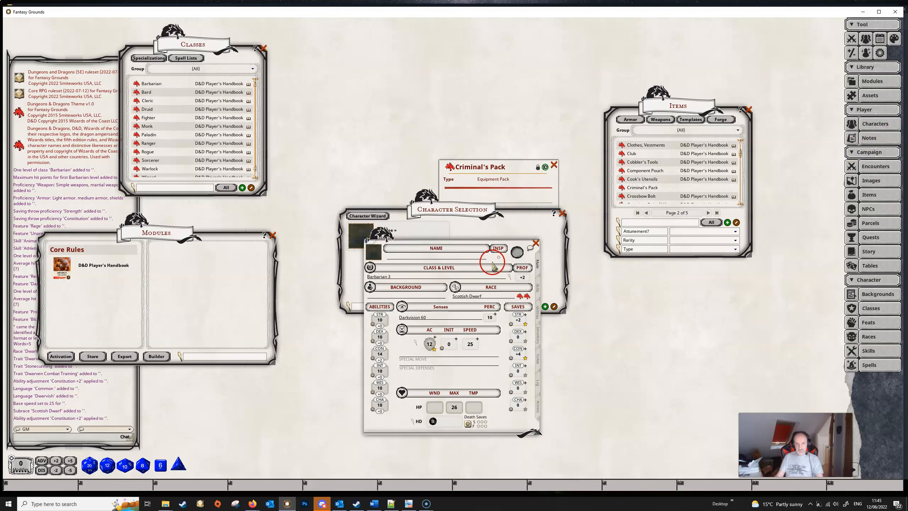
pyautogui.click(539, 330)
pyautogui.moveTo(514, 161); pyautogui.dragTo(669, 197)
pyautogui.moveTo(604, 203); pyautogui.dragTo(422, 276)
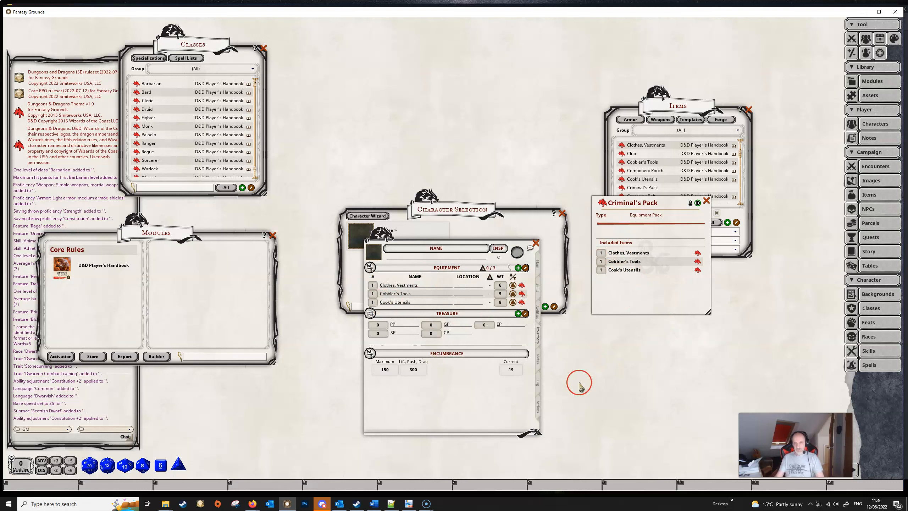
pyautogui.moveTo(579, 382); pyautogui.dragTo(662, 372)
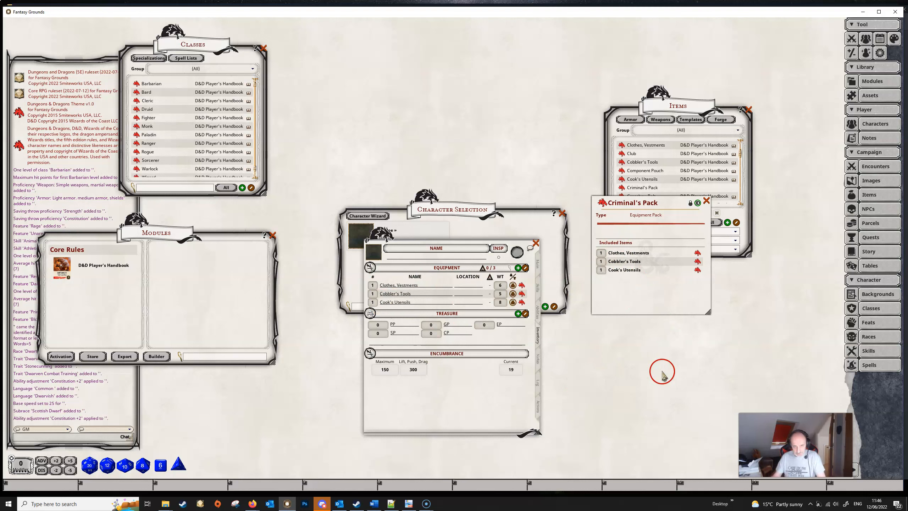